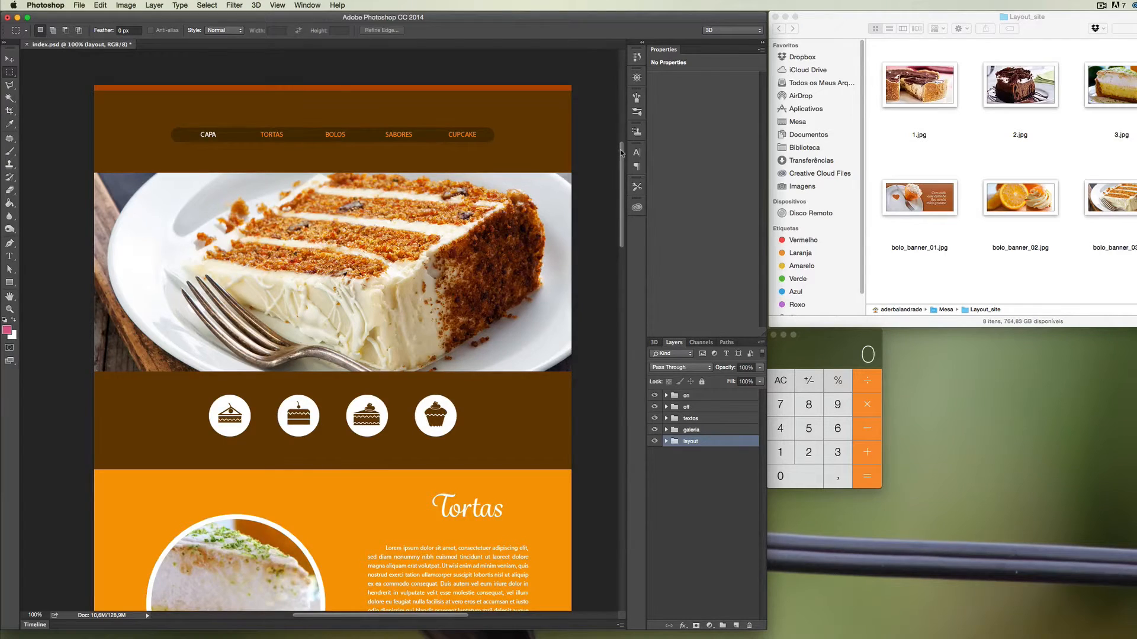
# Step: Examine the whole page layout, from the header and banner down to the CupCake section
pyautogui.scroll(-1, 496, 167)
pyautogui.moveTo(618, 160); pyautogui.dragTo(605, 222)
pyautogui.scroll(10, 540, 136)
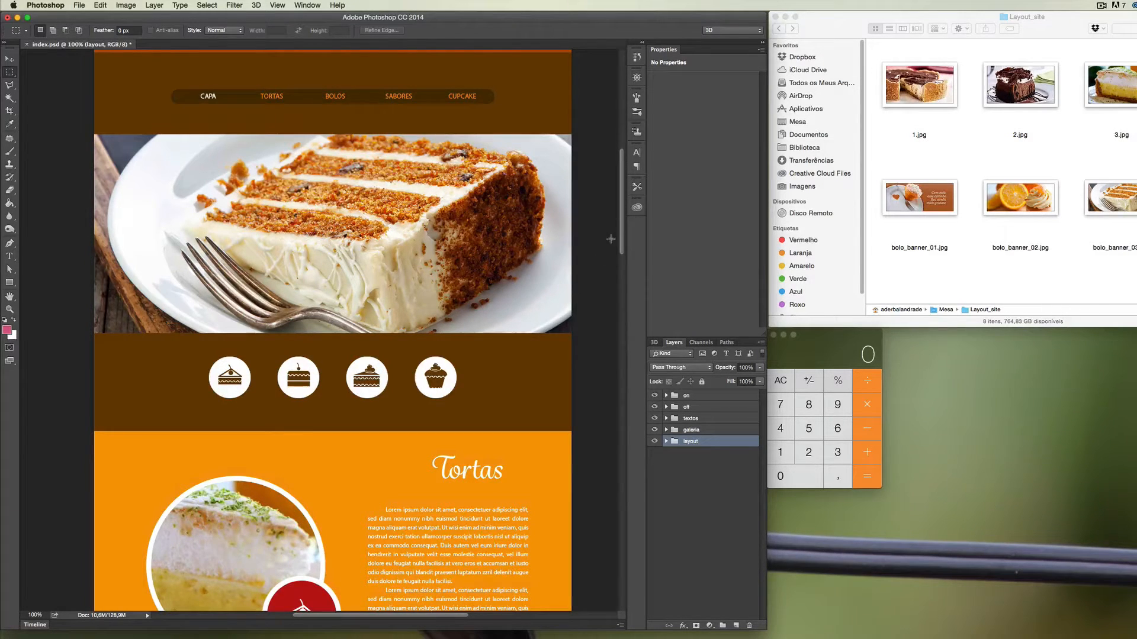
pyautogui.scroll(-15, 619, 227)
pyautogui.press('super+minus')
pyautogui.press('super+minus')
pyautogui.press('super+minus')
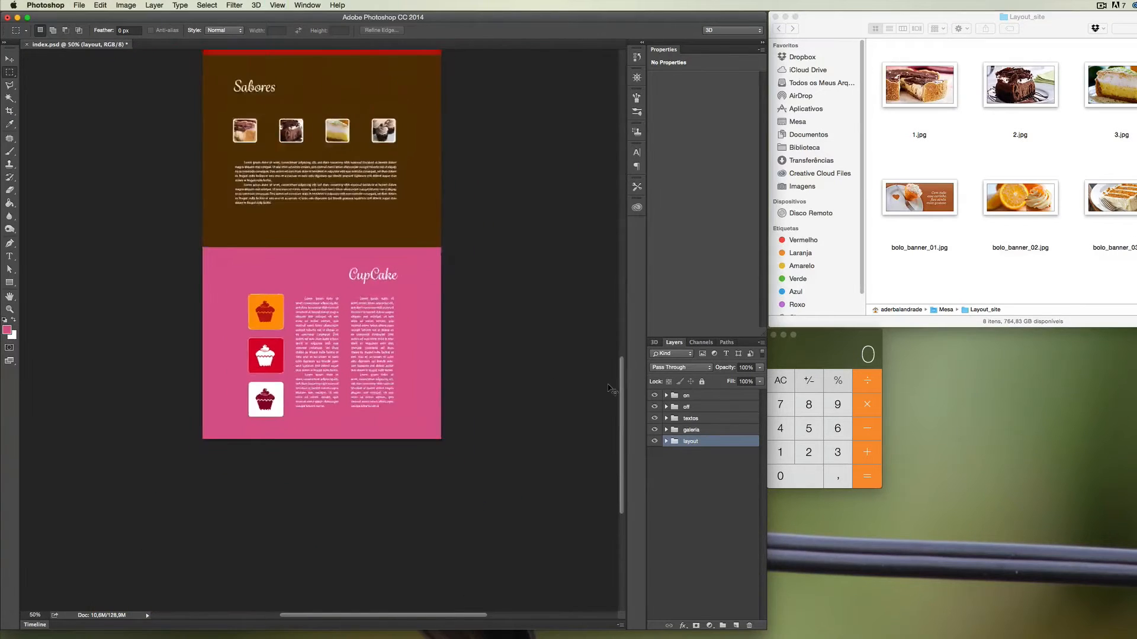
pyautogui.press('super+minus')
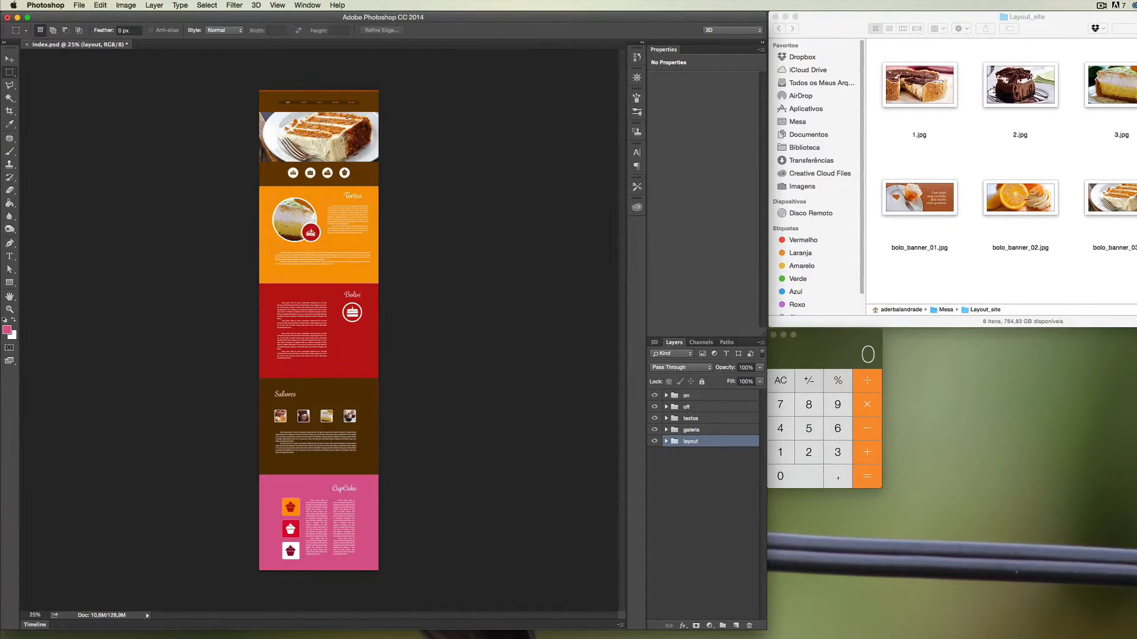
pyautogui.press('super+plus')
pyautogui.press('super+plus')
pyautogui.press('super+plus')
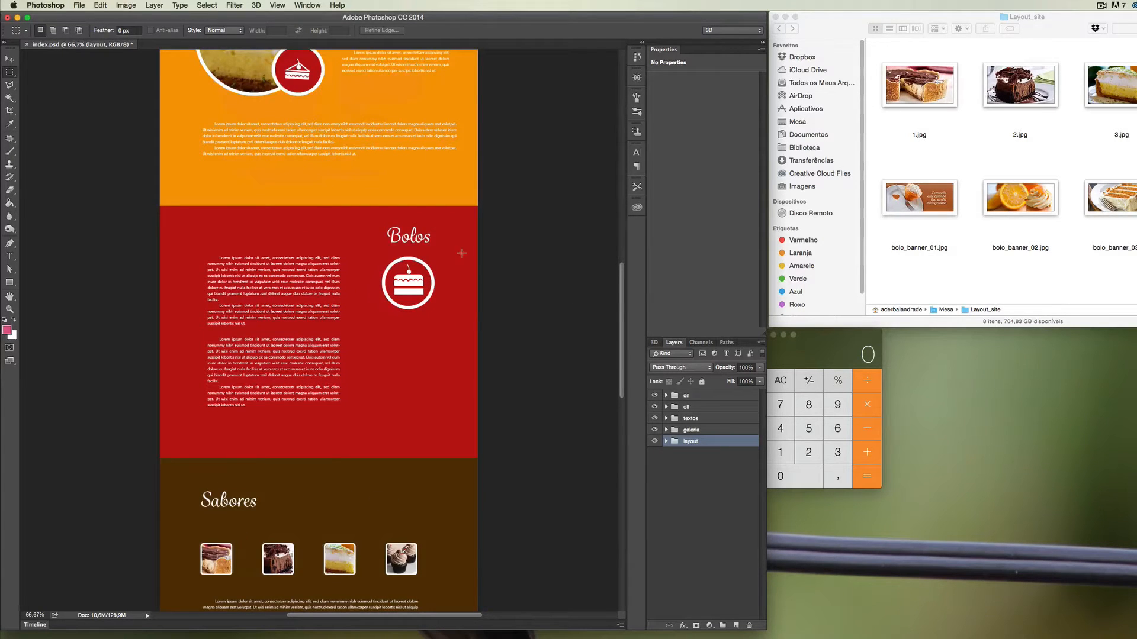
pyautogui.moveTo(620, 282); pyautogui.dragTo(619, 177)
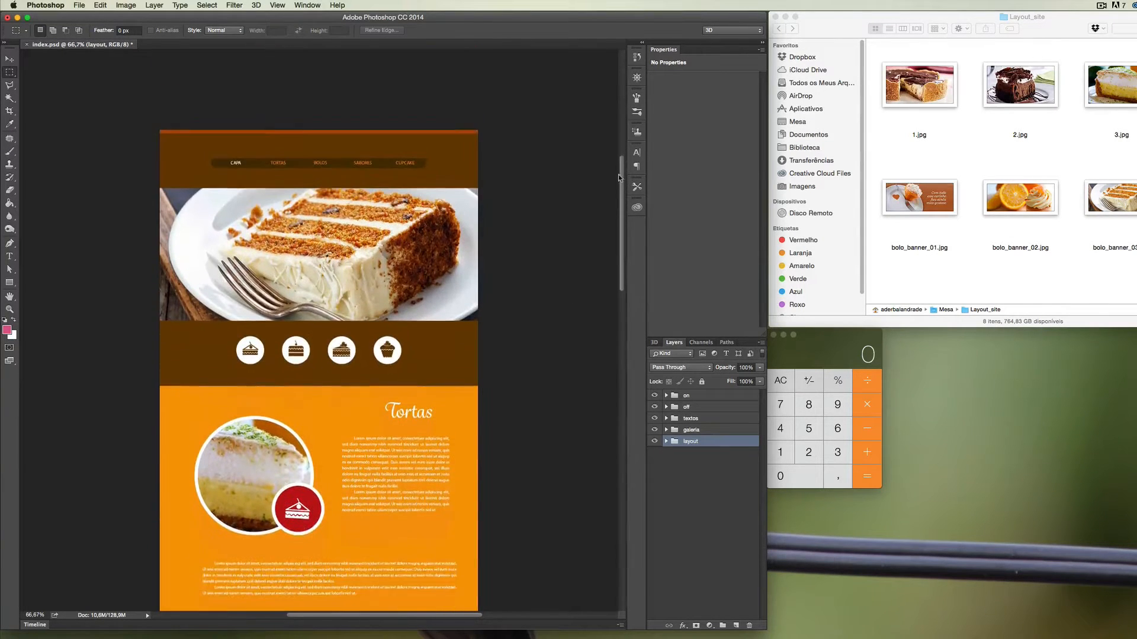
pyautogui.scroll(-2, 607, 170)
pyautogui.press('super+plus')
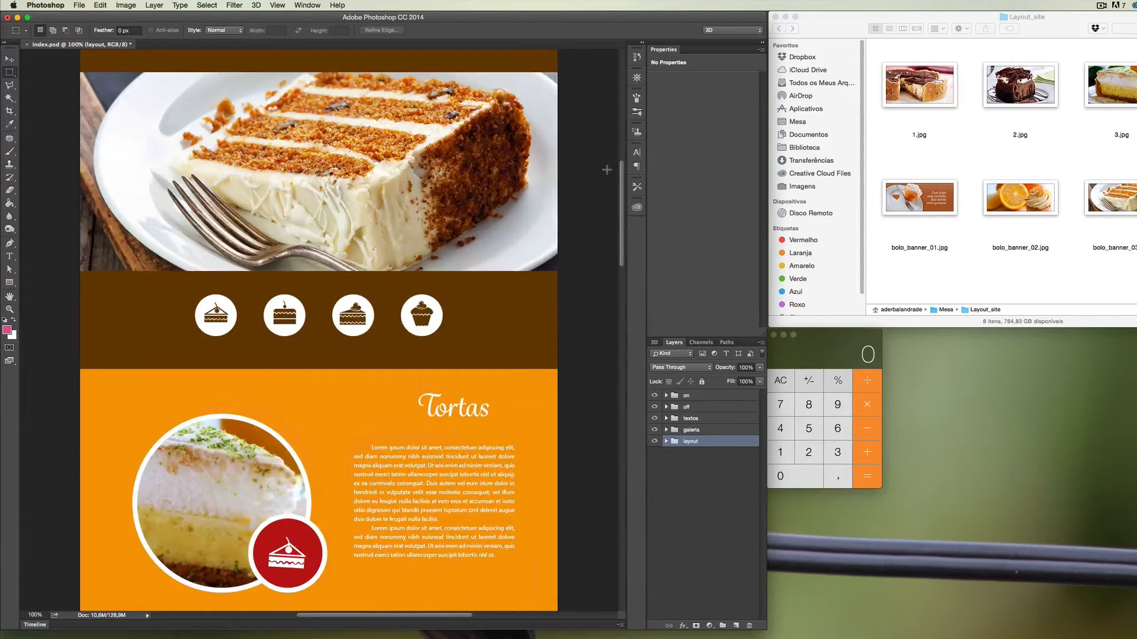
pyautogui.scroll(4, 622, 176)
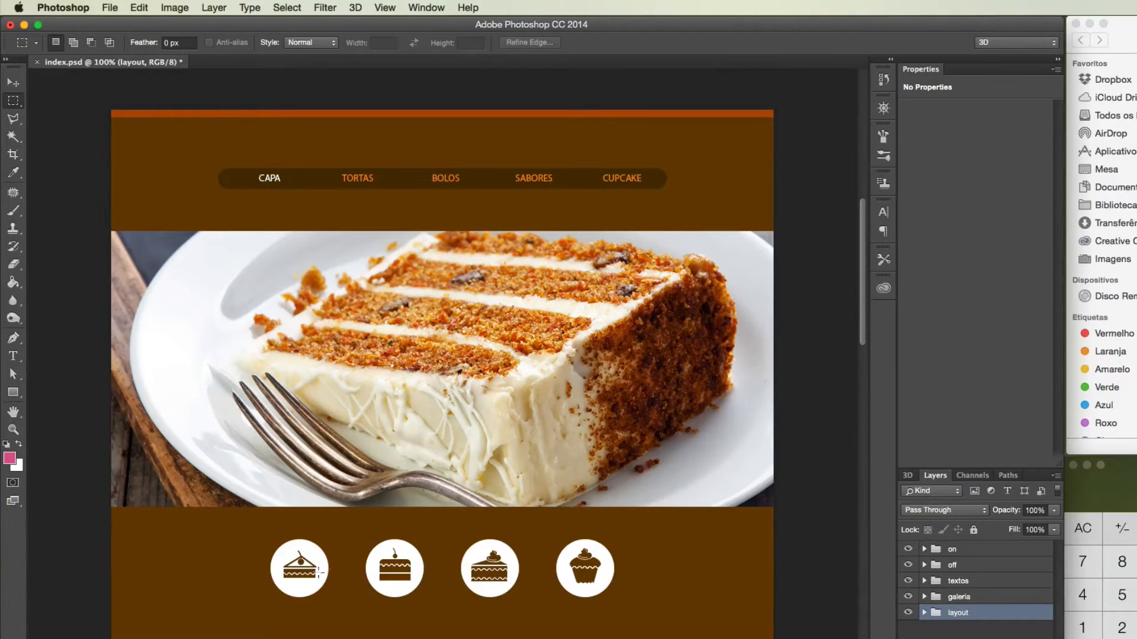
# Step: Toggle the visibility of the on and off layer groups to compare the two states of the round icons
pyautogui.click(908, 549)
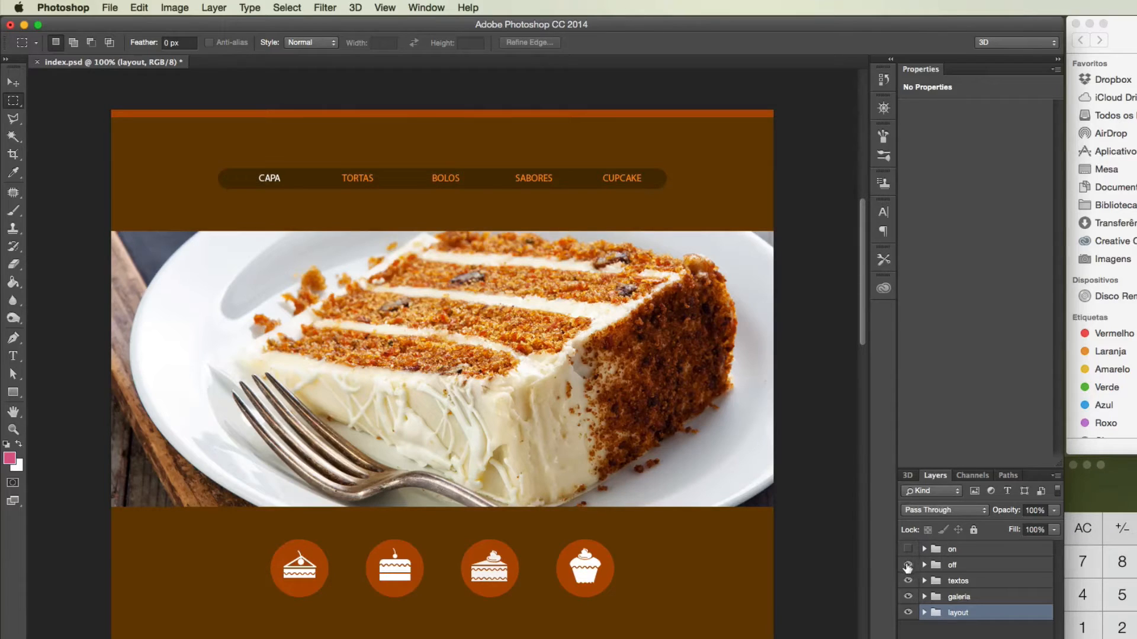
pyautogui.click(908, 566)
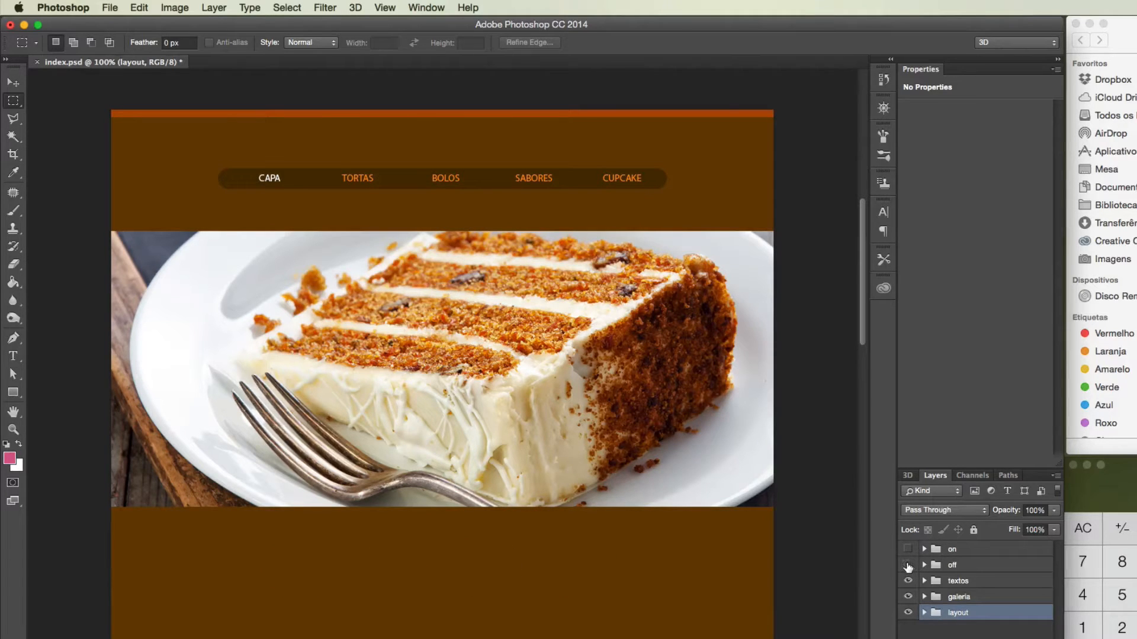
pyautogui.click(908, 565)
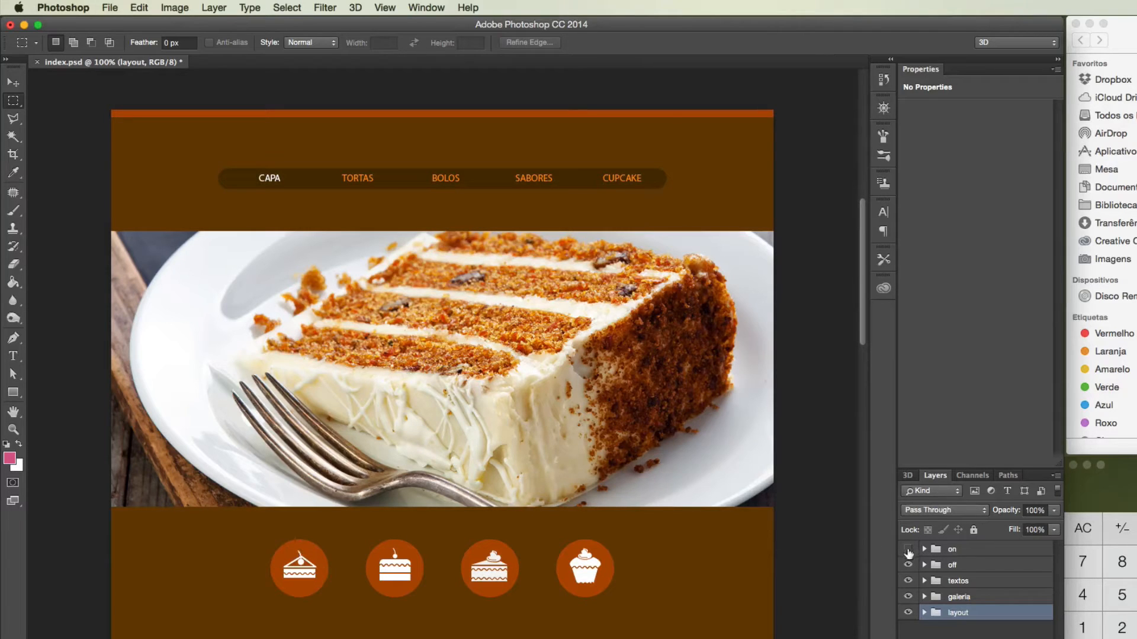
pyautogui.click(908, 550)
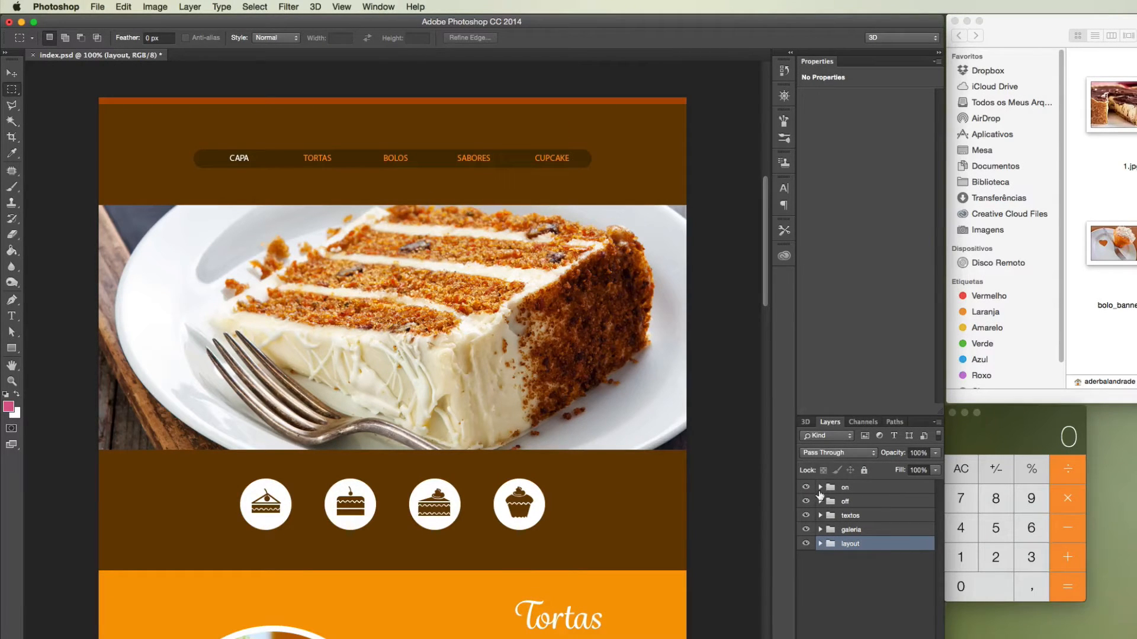
# Step: Expand the on and off groups and toggle the on_01 and off_01 layers to compare the first icon's two states
pyautogui.click(820, 487)
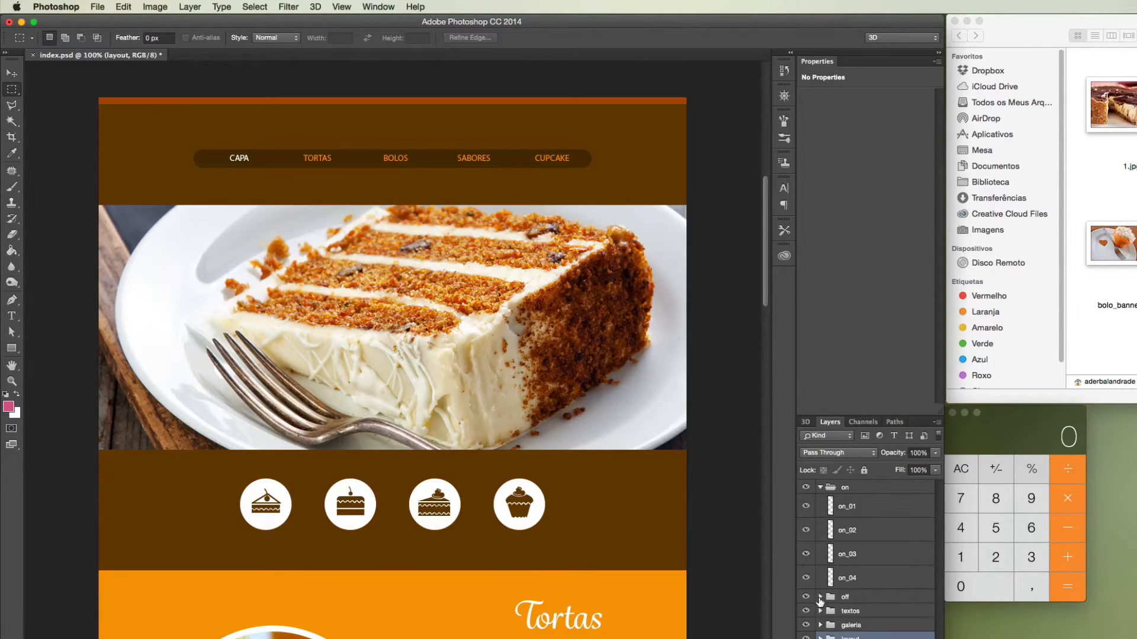
pyautogui.click(820, 597)
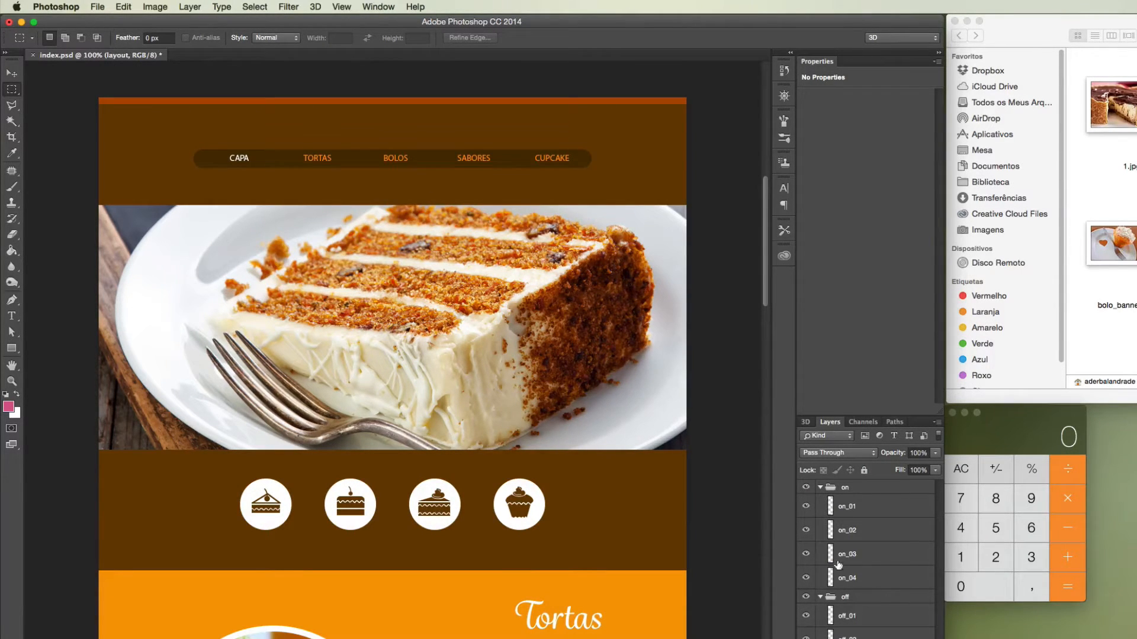
pyautogui.click(806, 507)
pyautogui.click(806, 507)
pyautogui.click(806, 507)
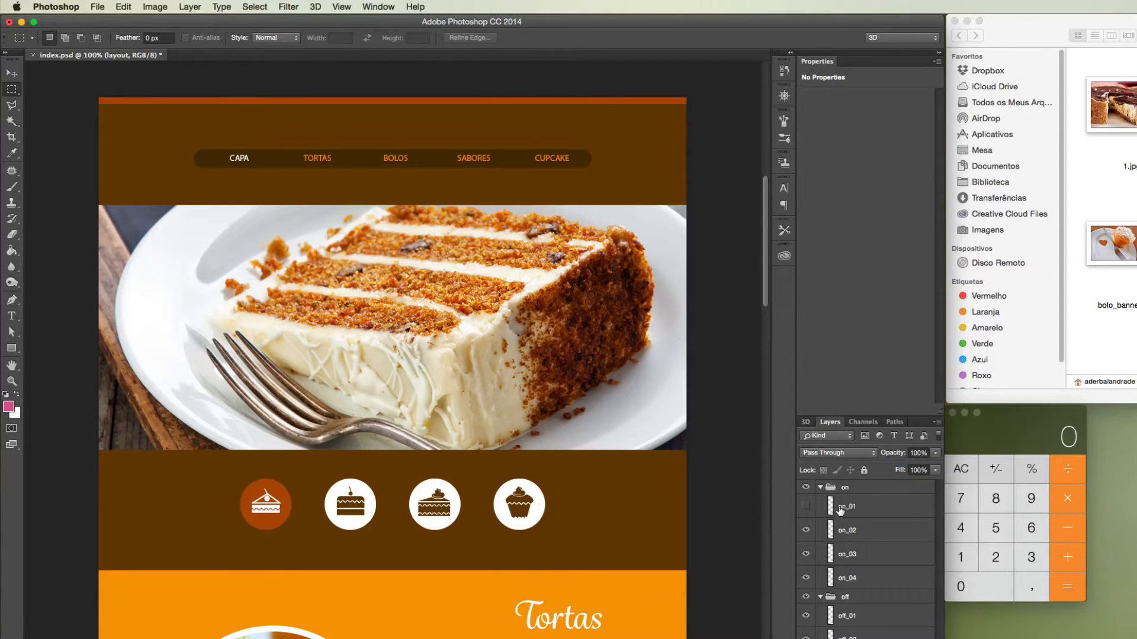
pyautogui.click(806, 507)
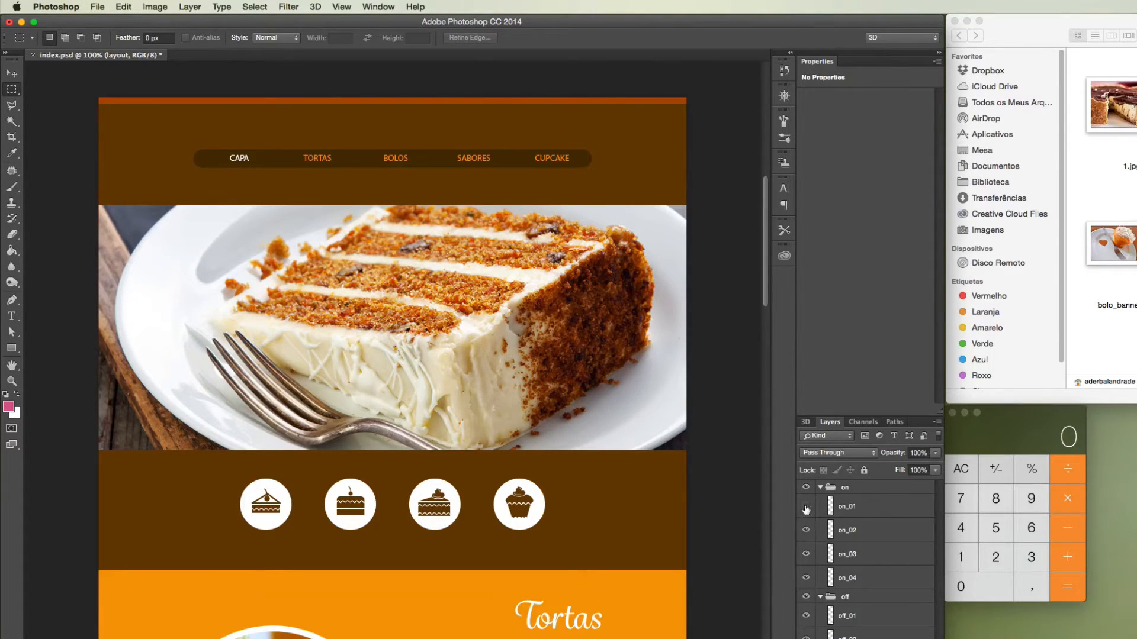
pyautogui.click(806, 507)
pyautogui.click(806, 616)
pyautogui.click(806, 616)
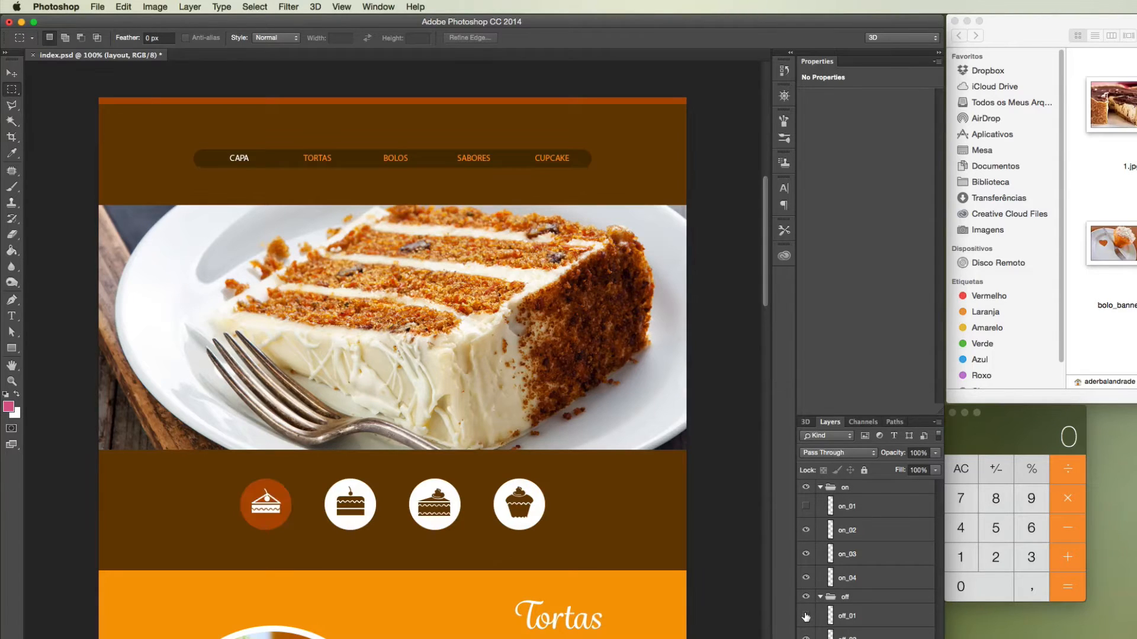
pyautogui.click(806, 616)
pyautogui.click(806, 616)
pyautogui.click(806, 507)
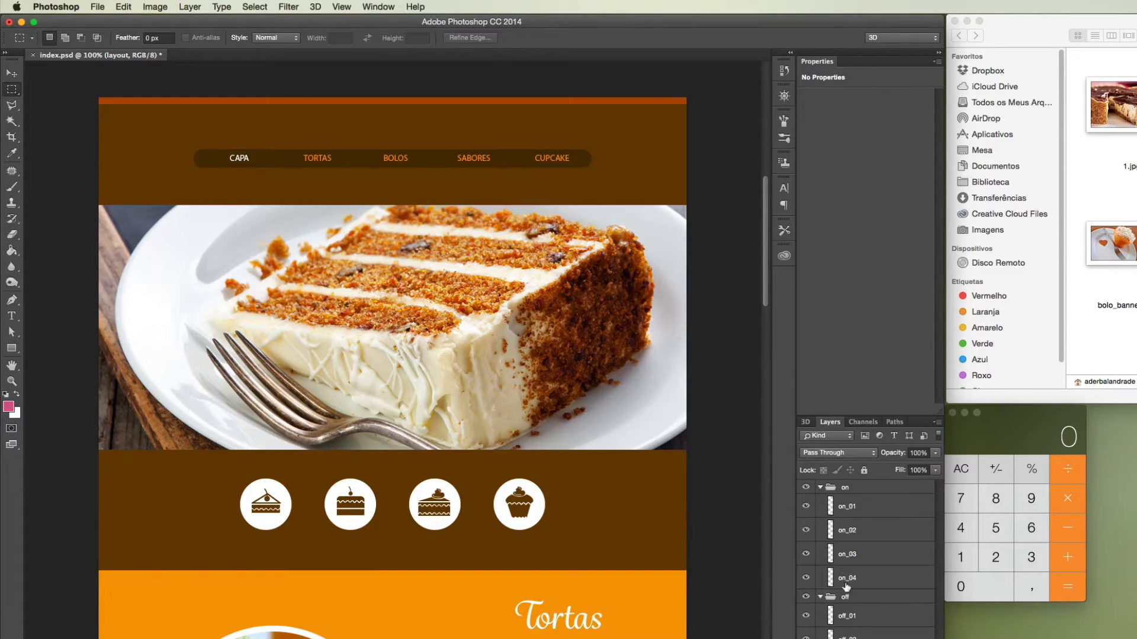
# Step: Rename the on_01 layer to on_01.png
pyautogui.click(851, 508)
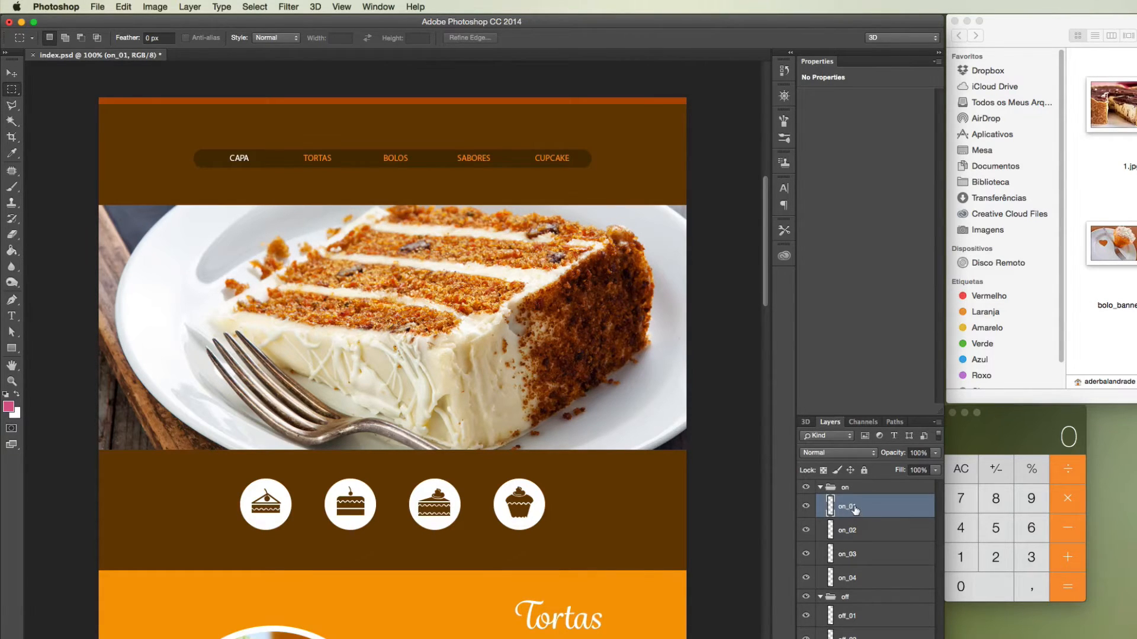
pyautogui.doubleClick(855, 508)
pyautogui.click(856, 507)
pyautogui.doubleClick(859, 507)
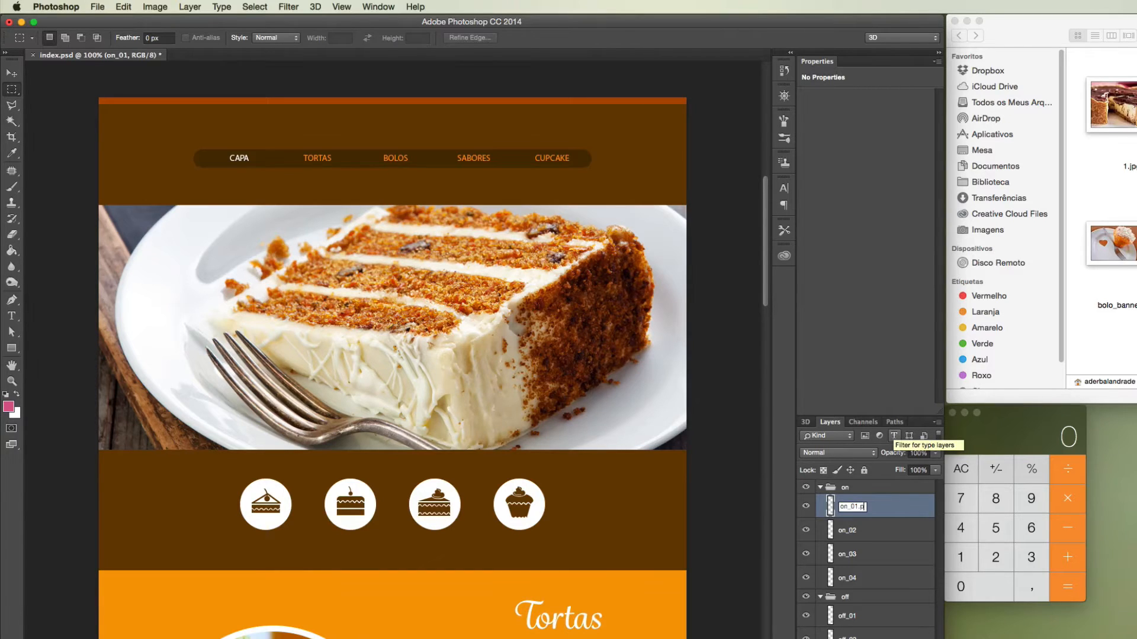
pyautogui.write('.png')
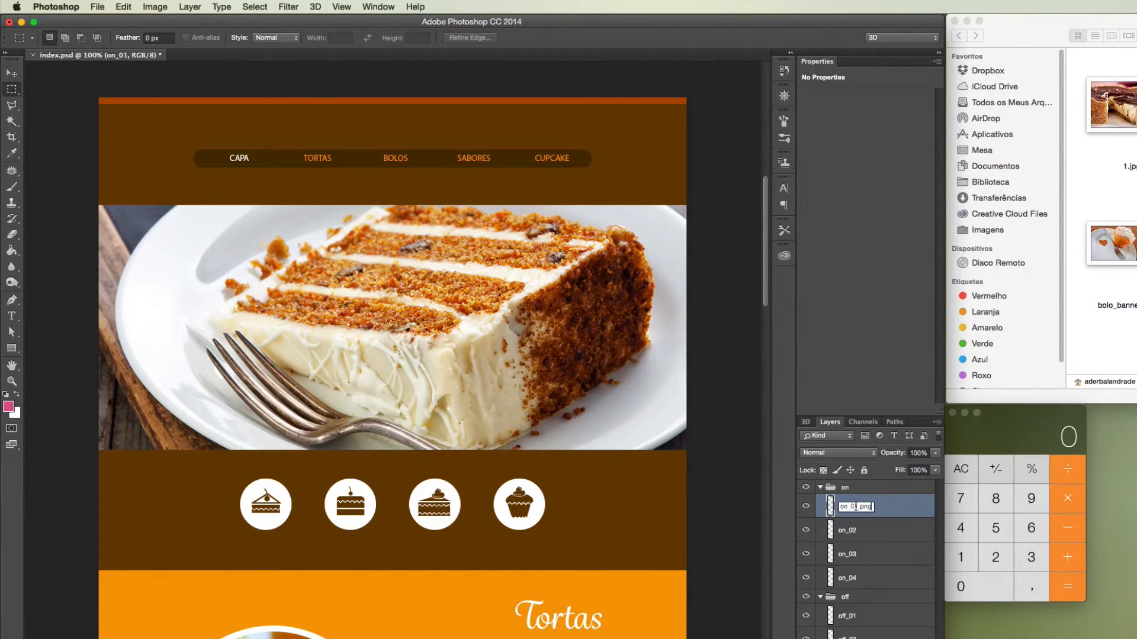
pyautogui.press('Return')
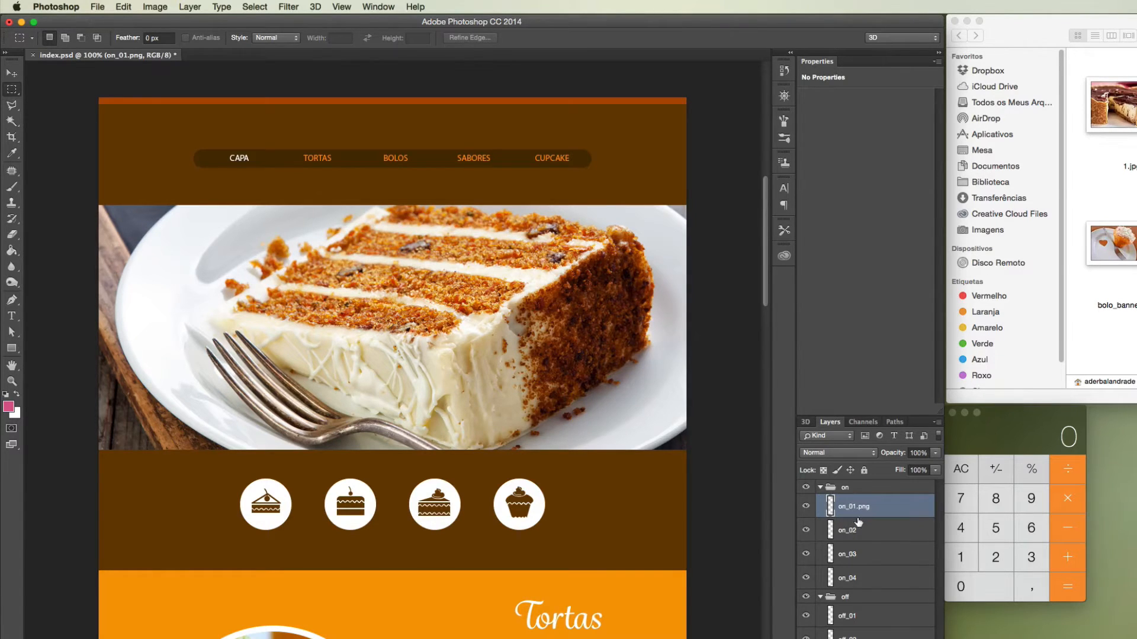
# Step: Rename the on_02 layer to on_02.png
pyautogui.click(853, 535)
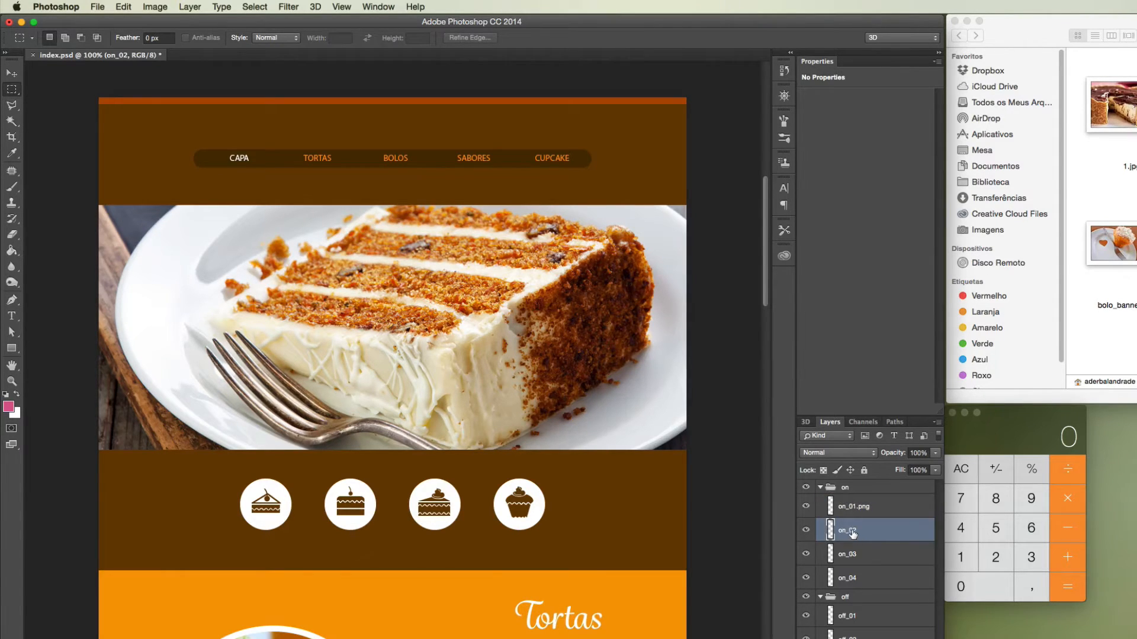
pyautogui.doubleClick(854, 533)
pyautogui.write('.png')
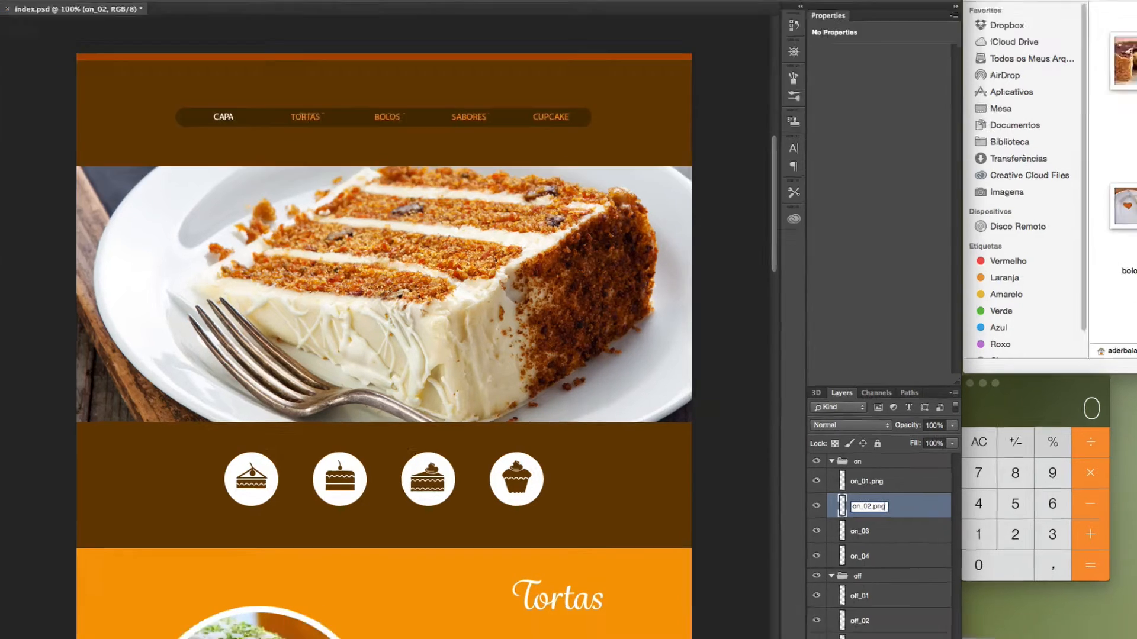
pyautogui.press('Return')
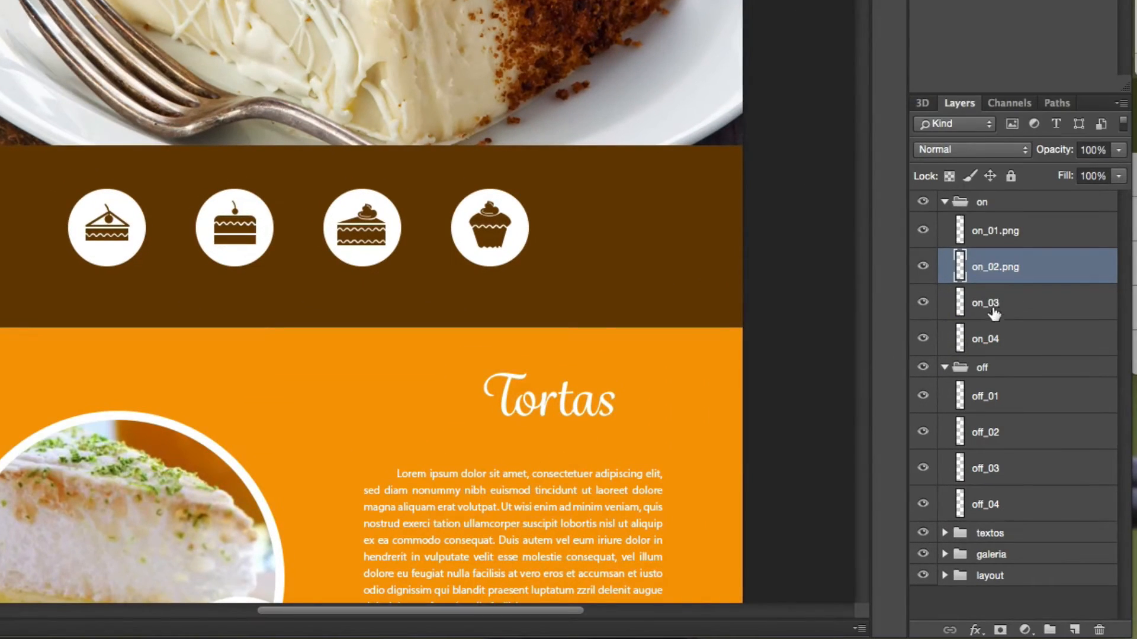
# Step: Rename the remaining two layers of the on group to on_03.png and on_04.png
pyautogui.doubleClick(993, 308)
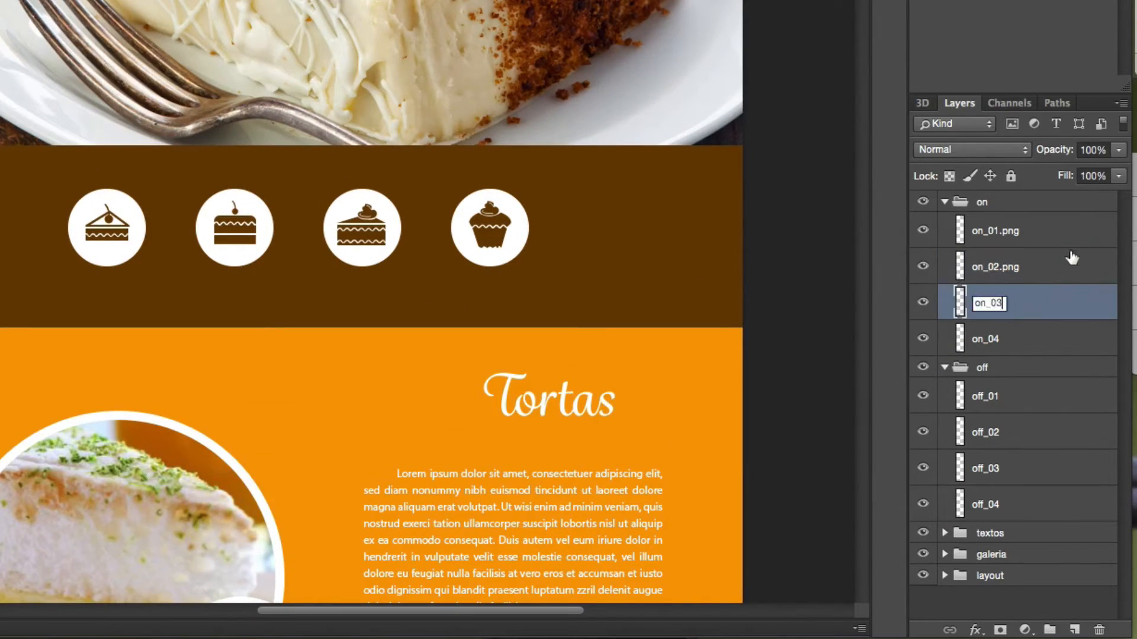
pyautogui.write('.png')
pyautogui.press('Return')
pyautogui.doubleClick(987, 338)
pyautogui.write('.png')
pyautogui.press('Return')
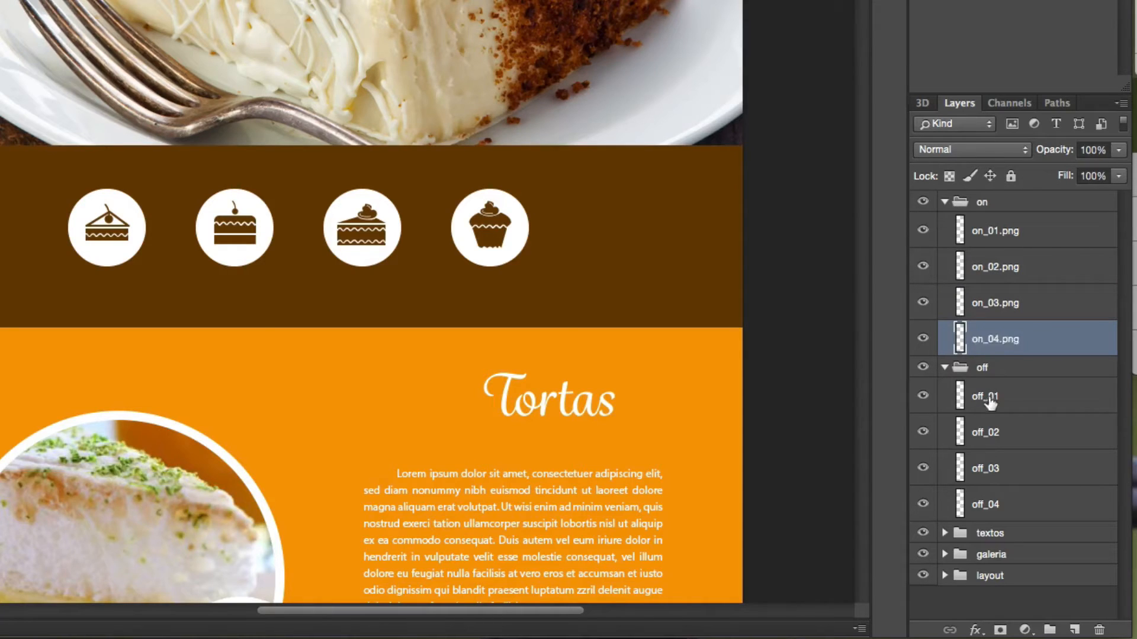
# Step: Rename the first two layers of the off group to off_01.png and off_02.png
pyautogui.doubleClick(987, 399)
pyautogui.write('.png')
pyautogui.press('Tab')
pyautogui.press('Right')
pyautogui.write('.png')
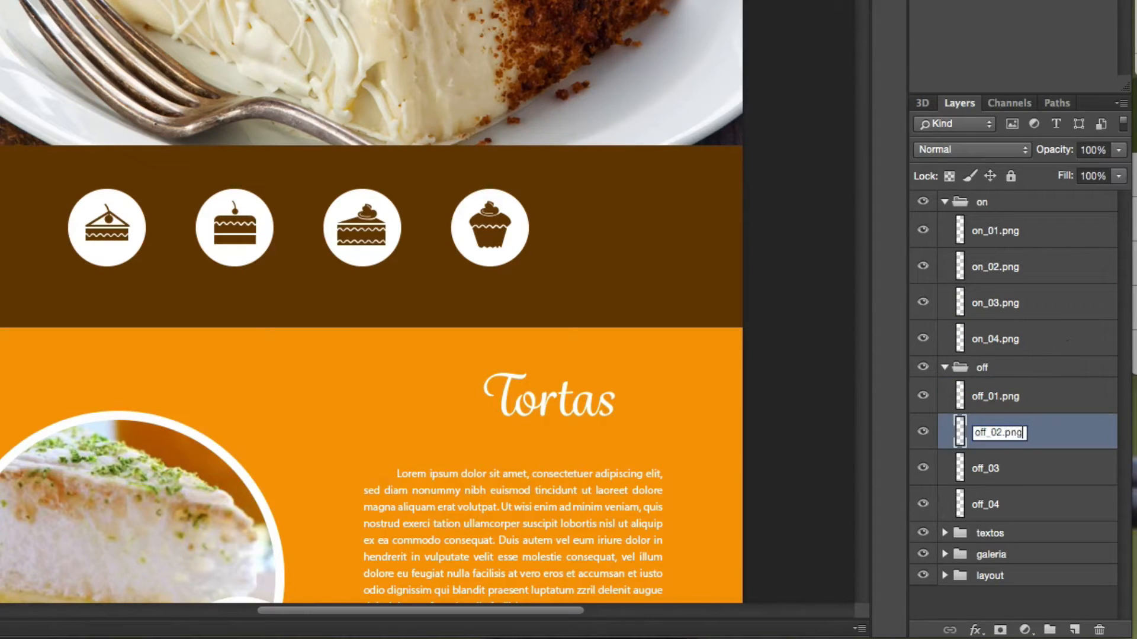
# Step: Rename the last two layers of the off group to off_03.png and off_04.png
pyautogui.press('Tab')
pyautogui.press('Right')
pyautogui.write('.png')
pyautogui.press('Tab')
pyautogui.press('Right')
pyautogui.write('.png')
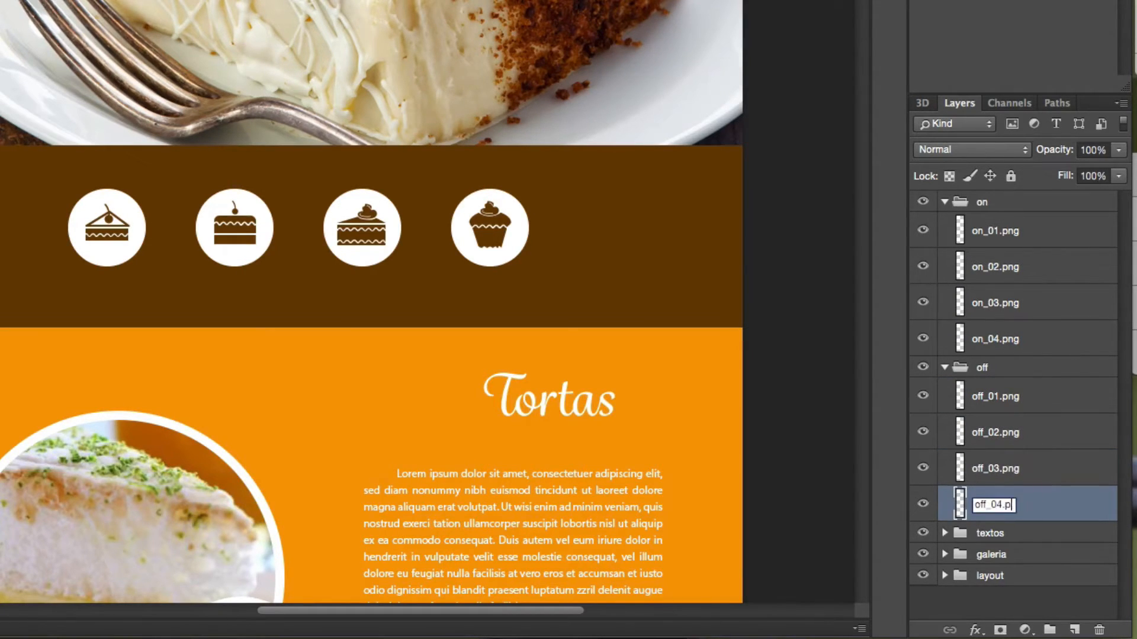
pyautogui.press('Return')
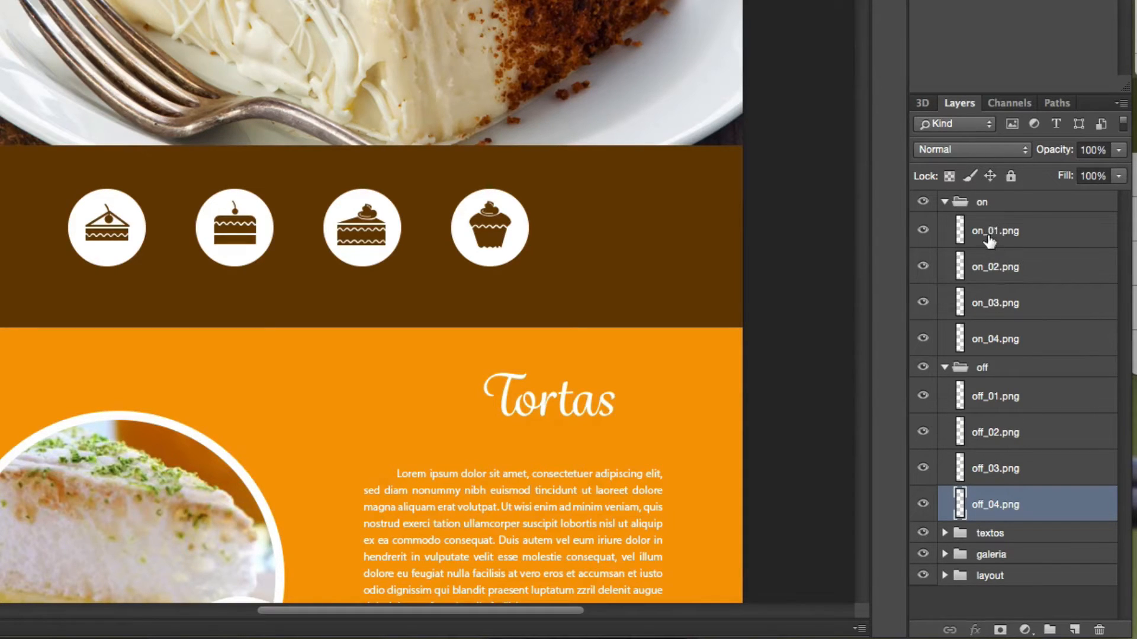
# Step: Turn on Generate Image Assets for the document, with the on_01.png layer selected
pyautogui.click(988, 234)
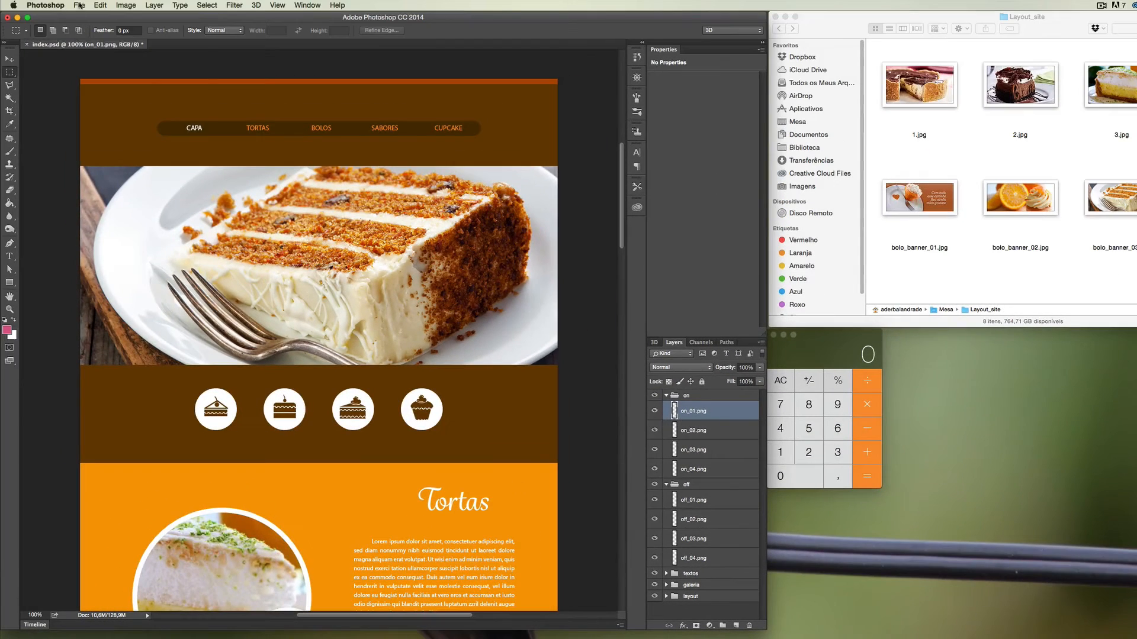
pyautogui.click(79, 5)
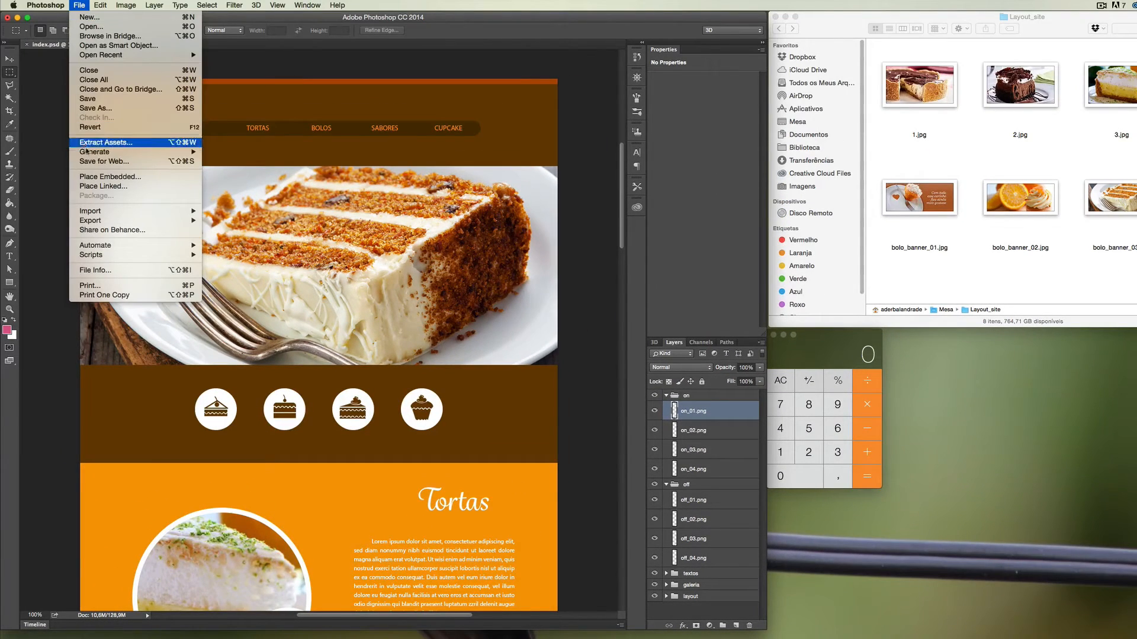
pyautogui.moveTo(116, 152)
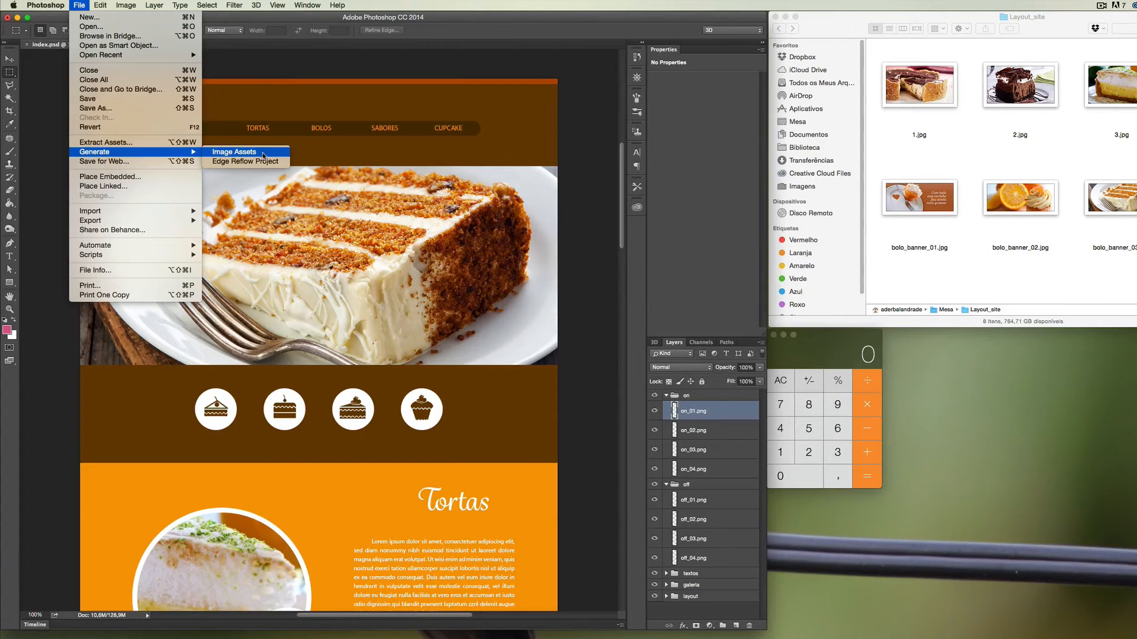
pyautogui.click(266, 153)
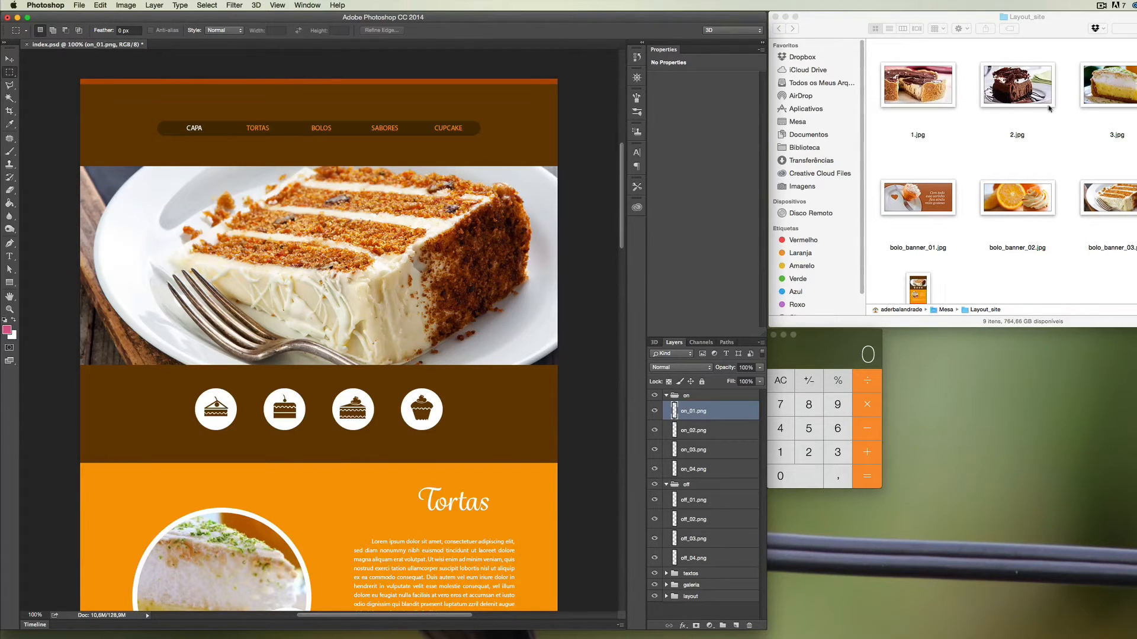
# Step: Switch to Finder, move the Layout_site window over the document and enlarge it to show all its files
pyautogui.moveTo(917, 39); pyautogui.dragTo(245, 59)
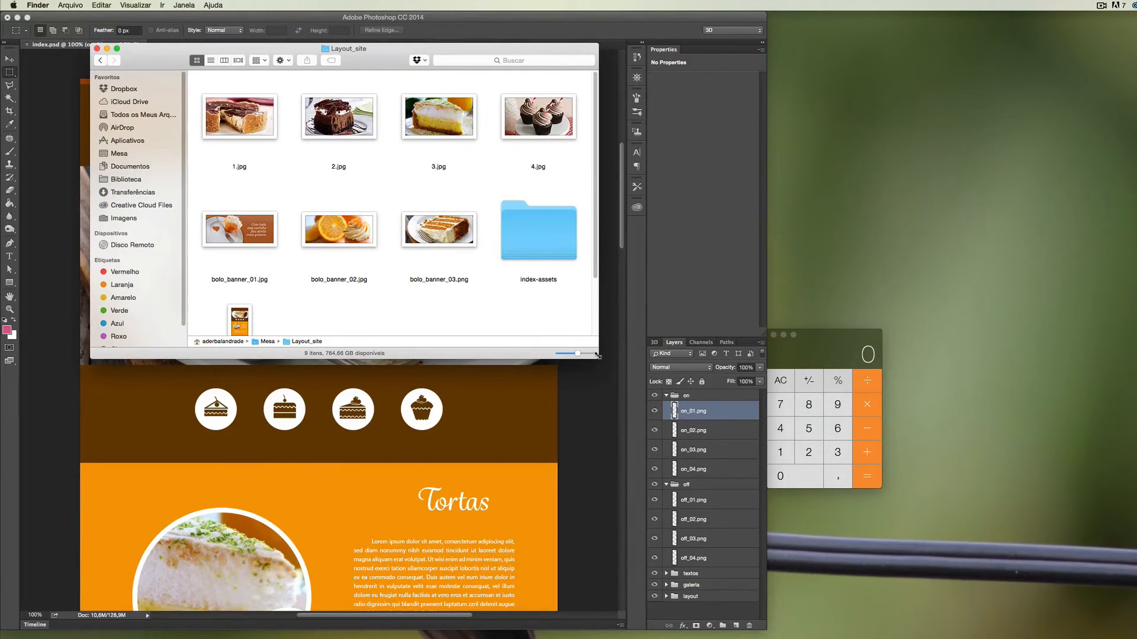
pyautogui.moveTo(596, 359); pyautogui.dragTo(610, 443)
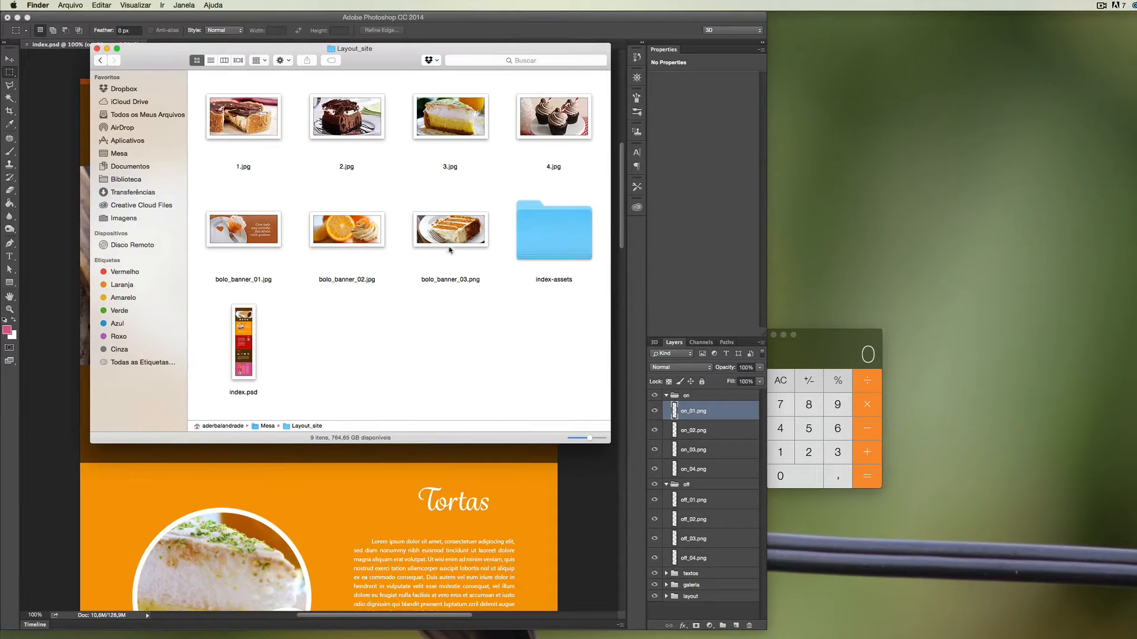
# Step: Check the exported icons in the index-assets folder, preview off_03.png, and return to Layout_site before minimizing the Finder window
pyautogui.doubleClick(546, 242)
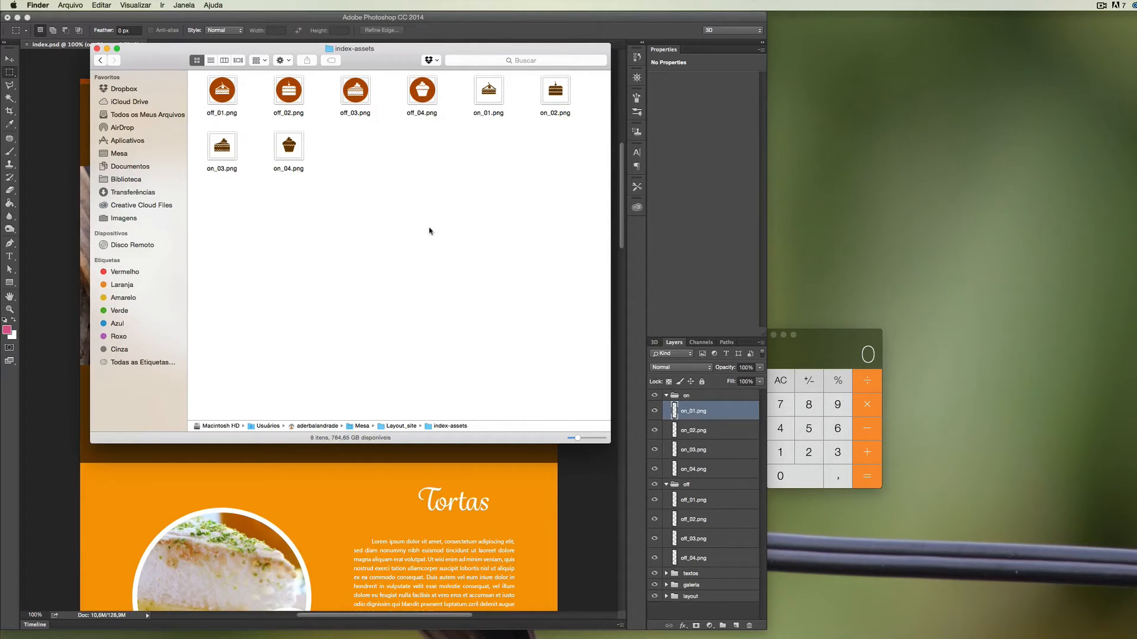
pyautogui.click(353, 88)
pyautogui.press('space')
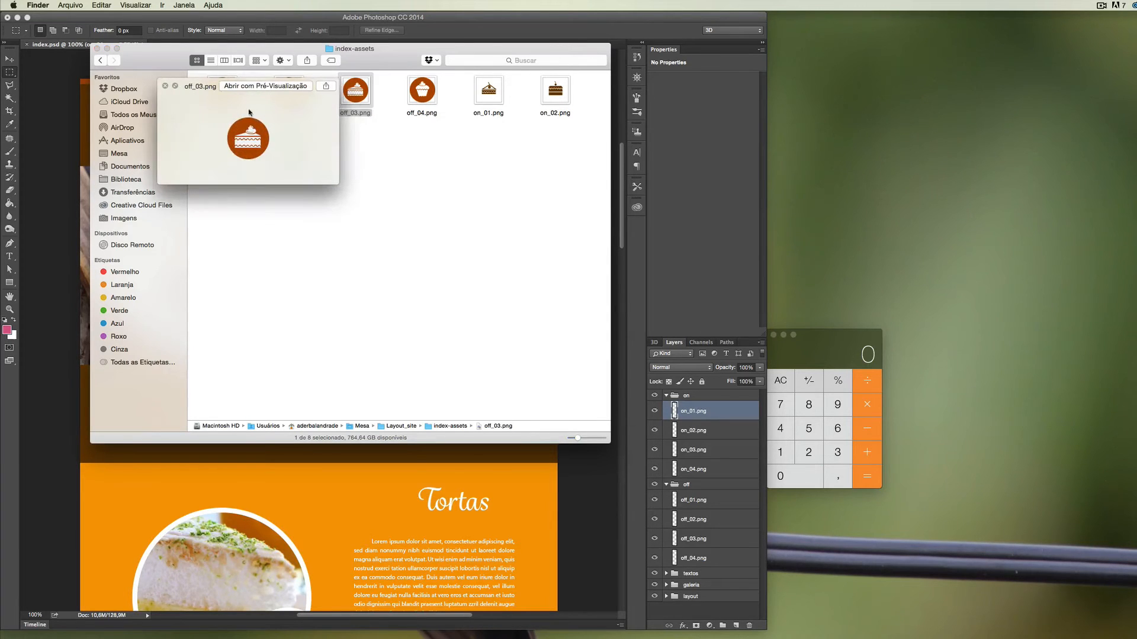
pyautogui.moveTo(175, 86); pyautogui.dragTo(366, 153)
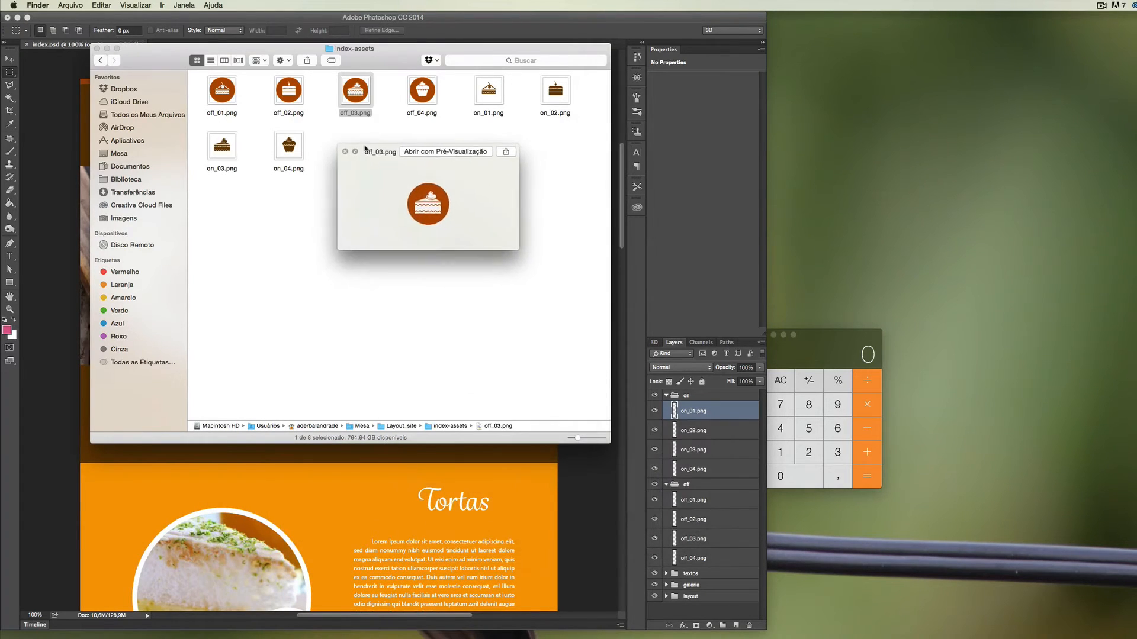
pyautogui.click(344, 153)
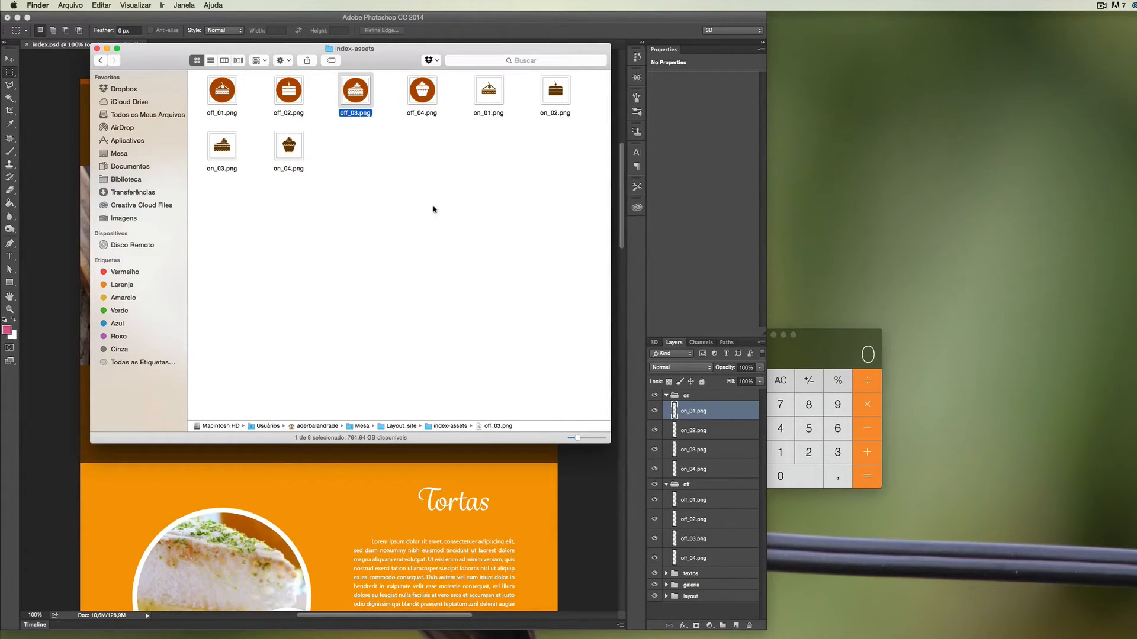
pyautogui.click(100, 61)
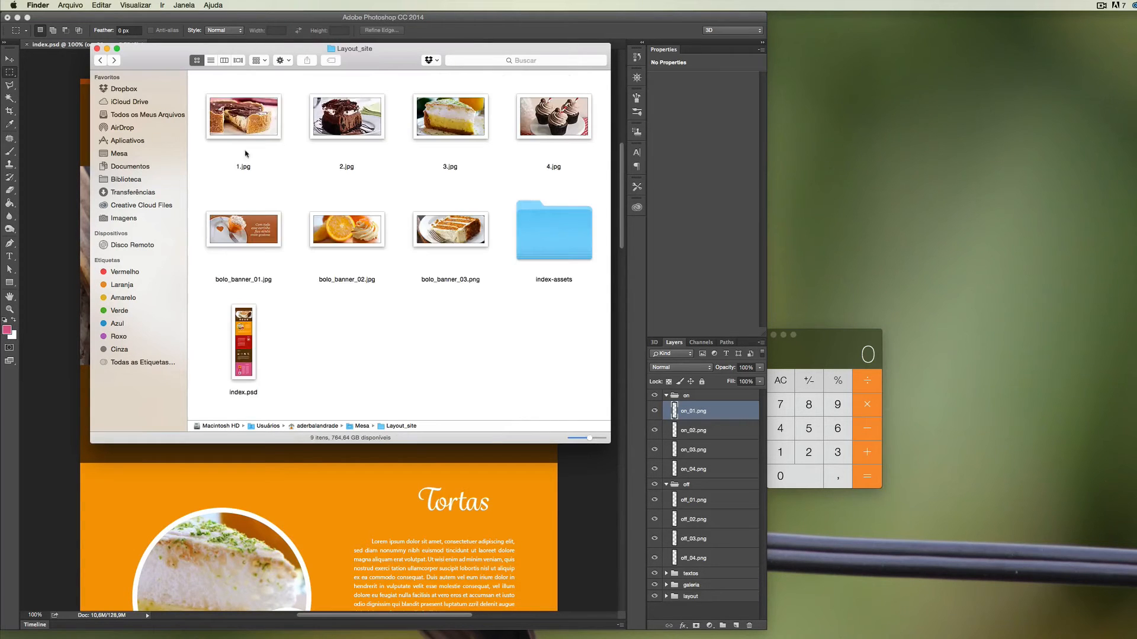
pyautogui.click(107, 49)
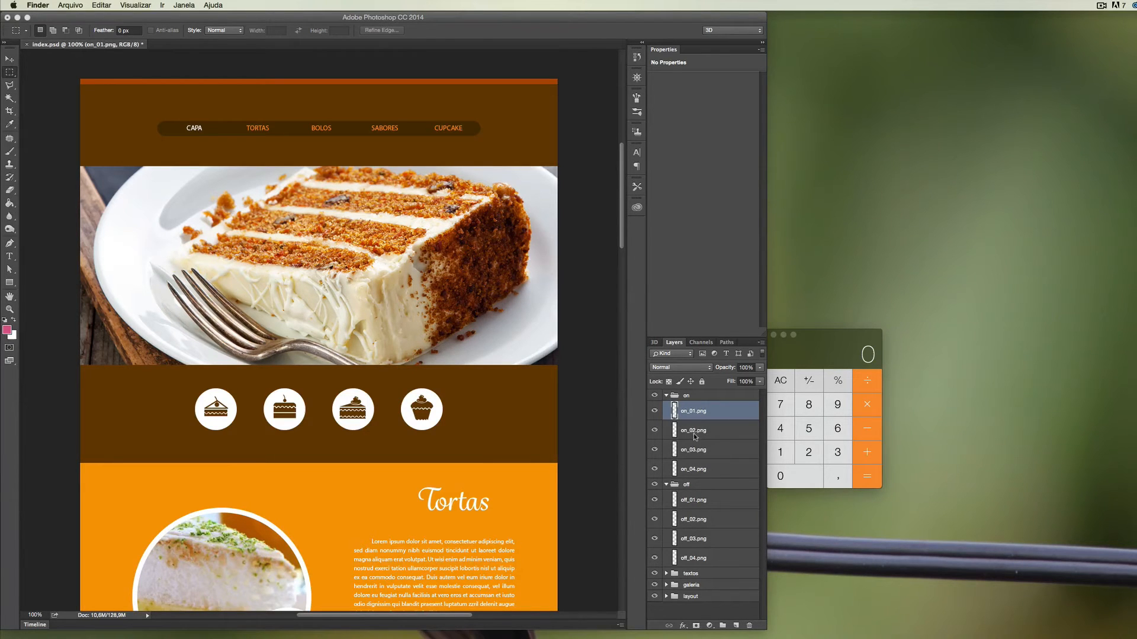
# Step: Collapse the on and off layer groups and hide the textos group
pyautogui.click(666, 397)
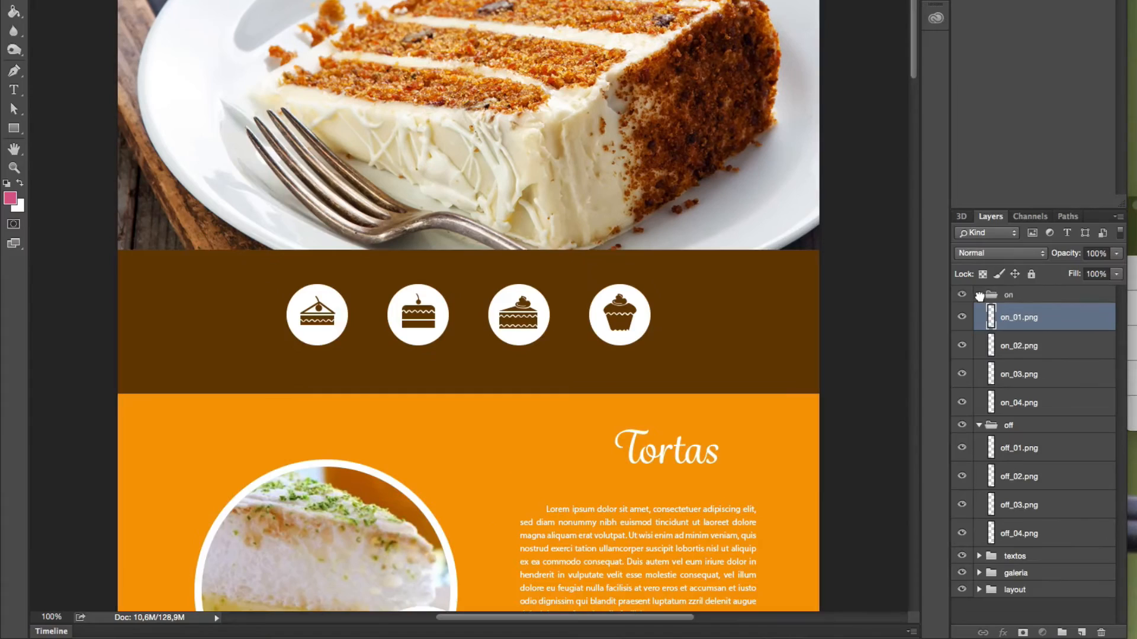
pyautogui.keyDown('super'); pyautogui.click(666, 395); pyautogui.keyUp('super')
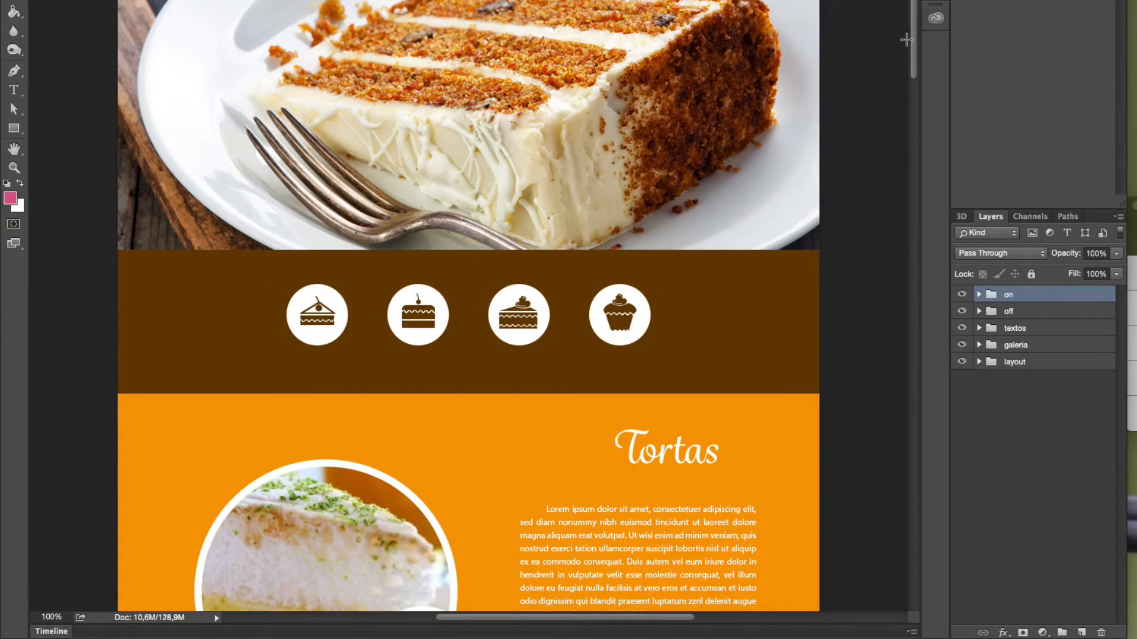
pyautogui.scroll(-15, 907, 39)
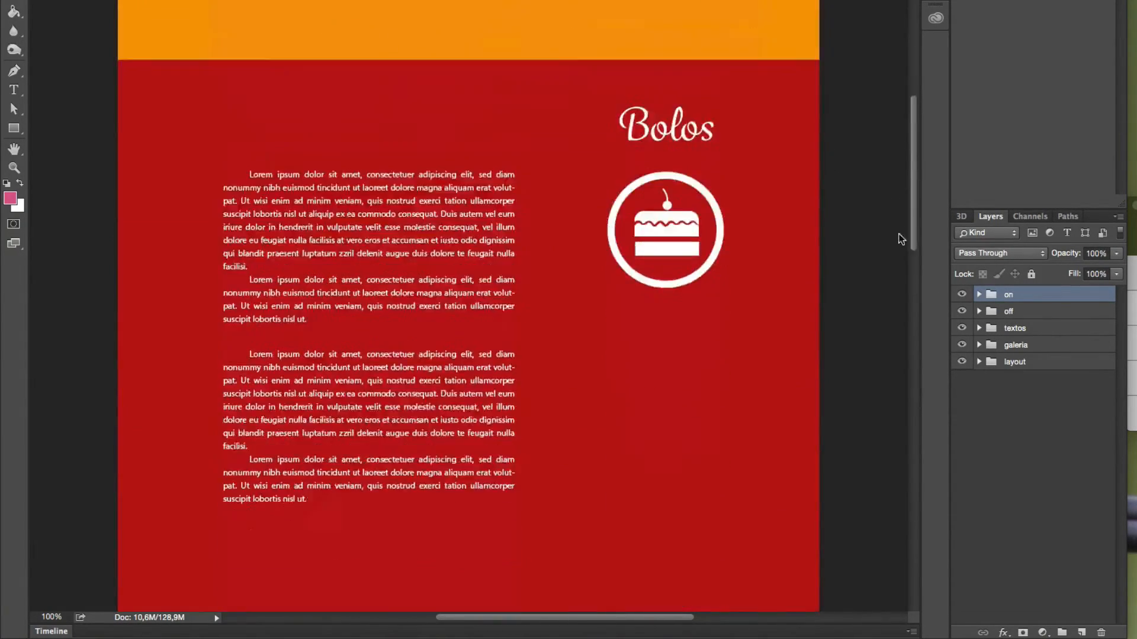
pyautogui.scroll(-15, 894, 327)
pyautogui.scroll(20, 926, 177)
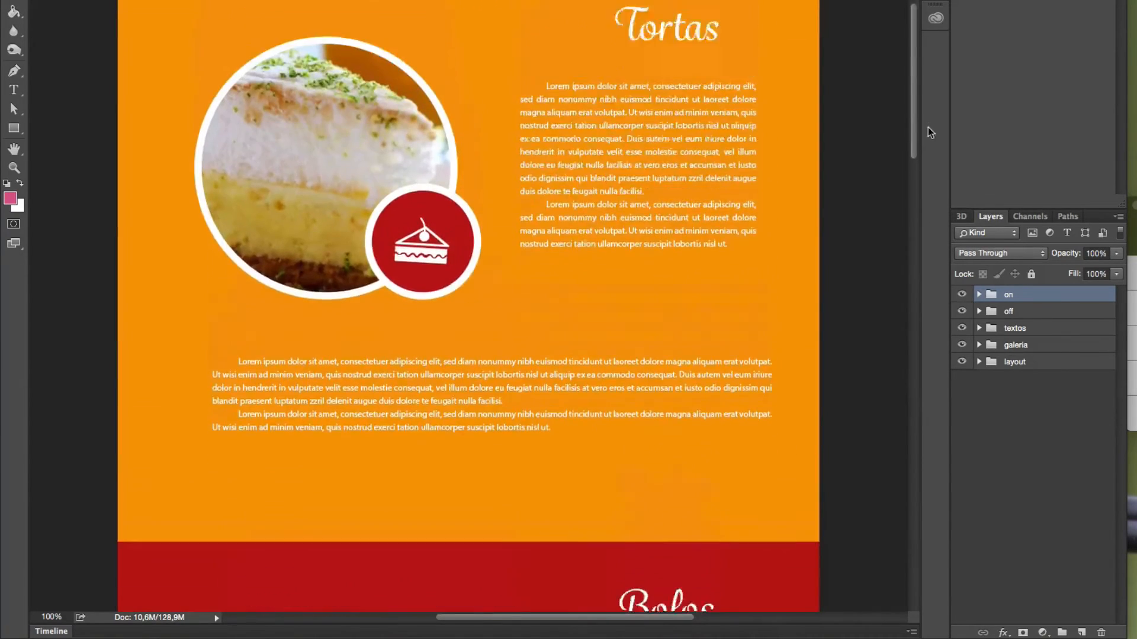
pyautogui.scroll(2, 929, 131)
pyautogui.click(962, 328)
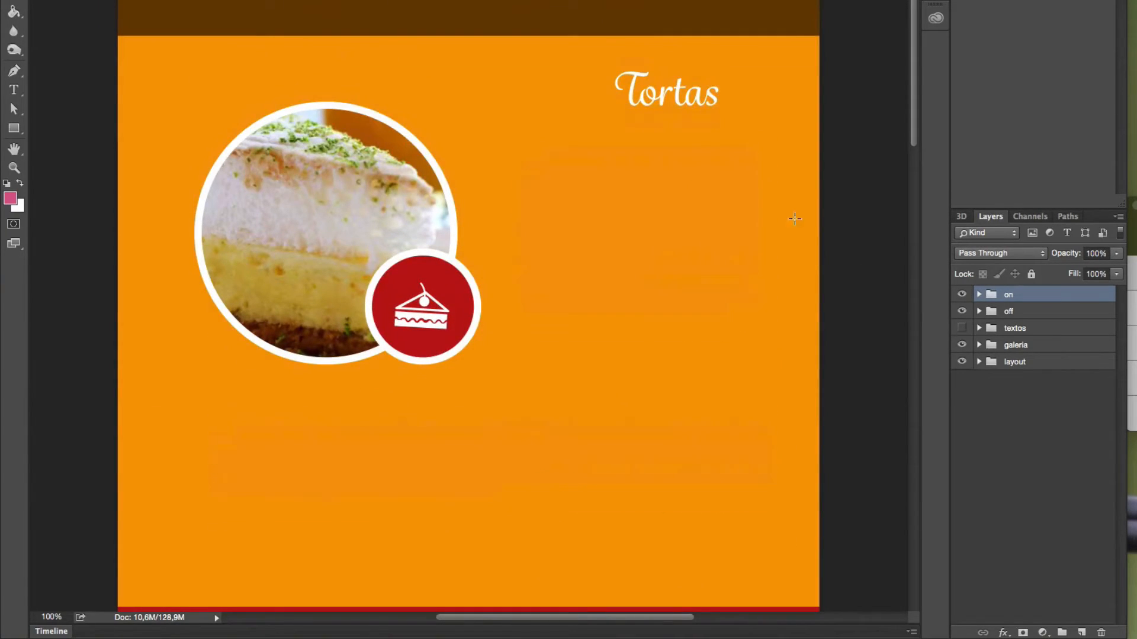
# Step: Expand the galeria group and rename its first two thumbnail layers to miniatura_01.png and miniatura_02.png
pyautogui.click(980, 347)
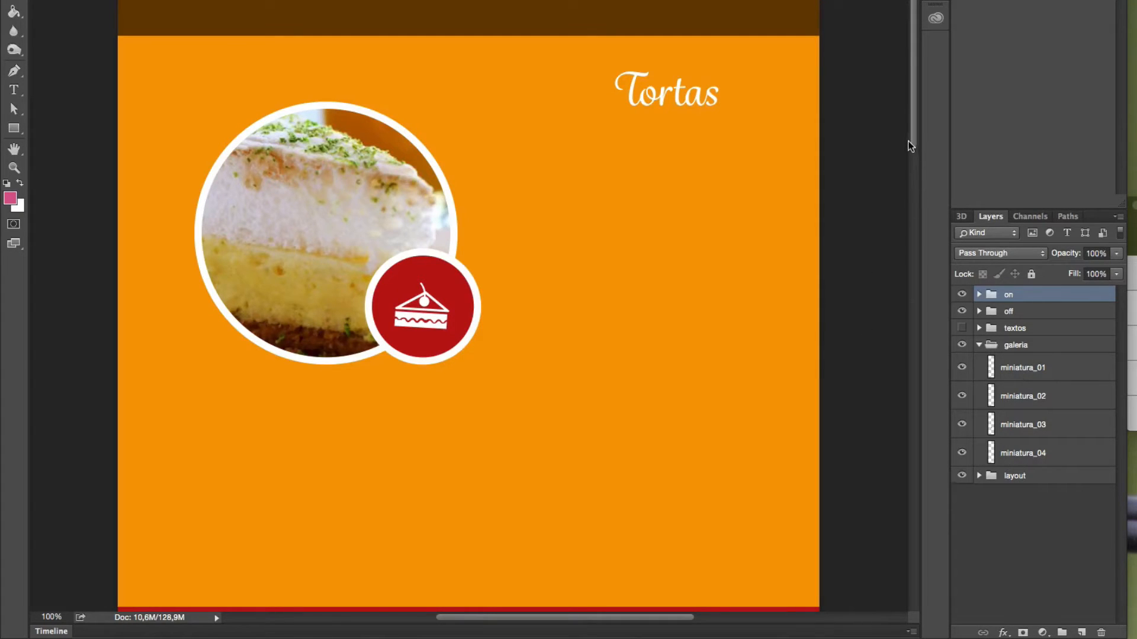
pyautogui.moveTo(911, 145); pyautogui.dragTo(884, 372)
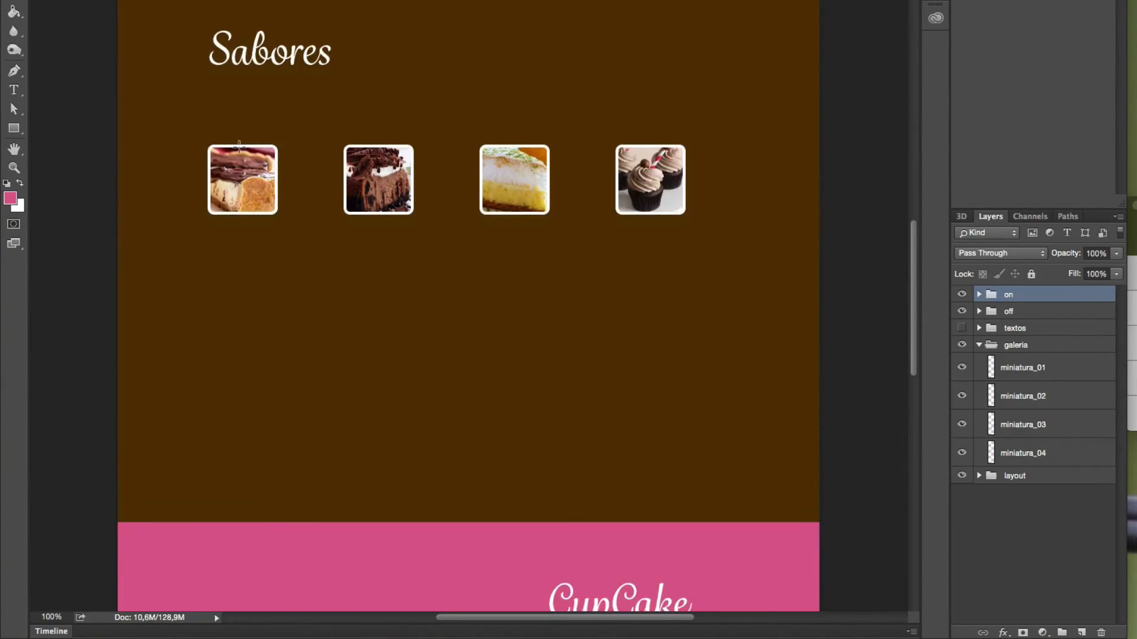
pyautogui.click(1033, 372)
pyautogui.doubleClick(1047, 369)
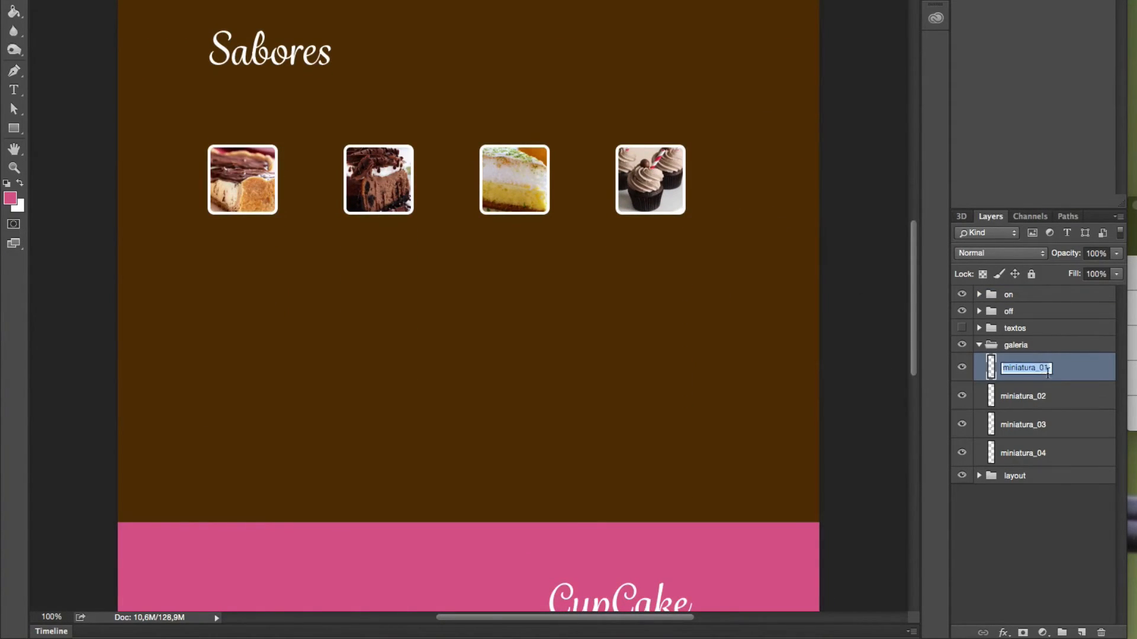
pyautogui.click(1047, 370)
pyautogui.write('.png')
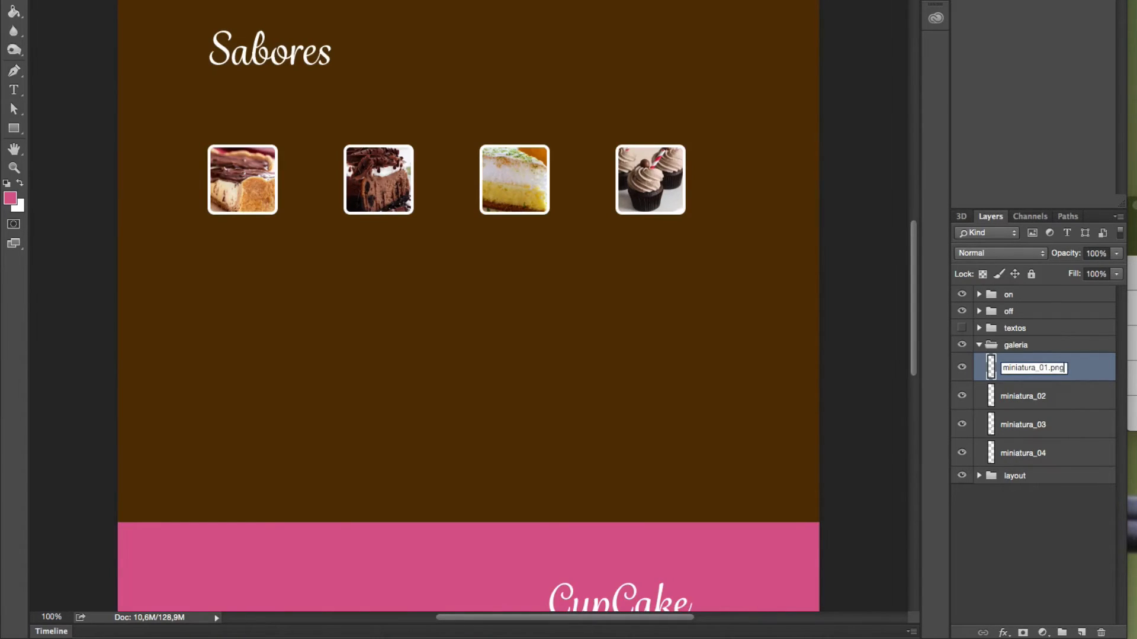
pyautogui.doubleClick(1041, 397)
pyautogui.press('Right')
pyautogui.write('.png')
pyautogui.press('Return')
# Step: Rename the last two galeria layers to miniatura_03.png and miniatura_04.png, and collapse the group
pyautogui.doubleClick(1040, 426)
pyautogui.press('Right')
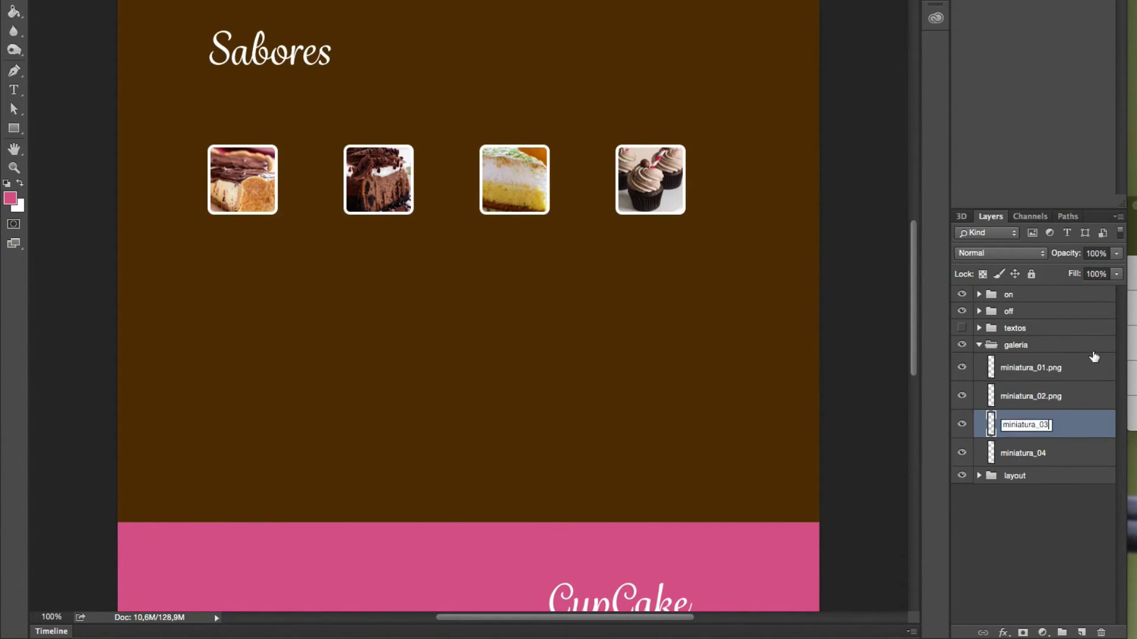
pyautogui.write('.png')
pyautogui.press('Tab')
pyautogui.press('Right')
pyautogui.write('.png')
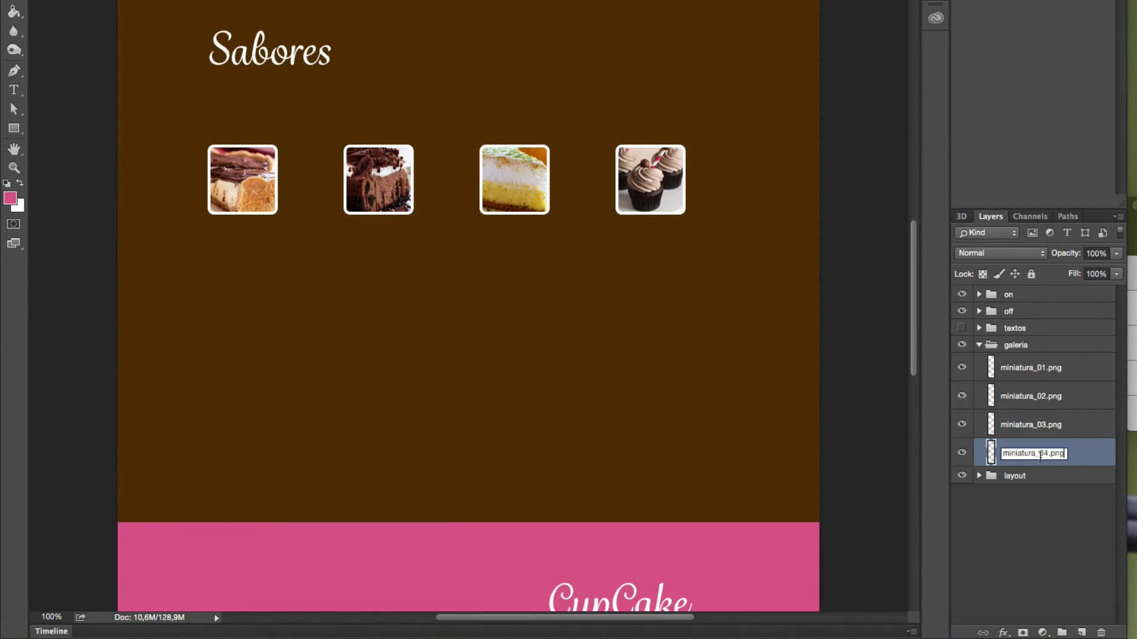
pyautogui.press('Return')
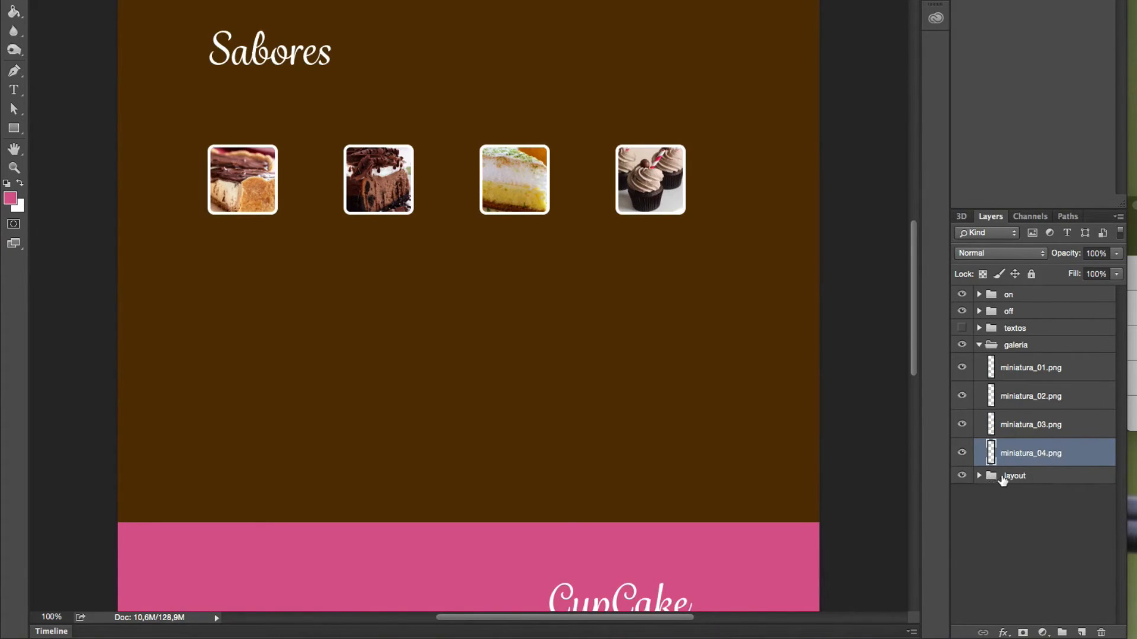
pyautogui.click(978, 345)
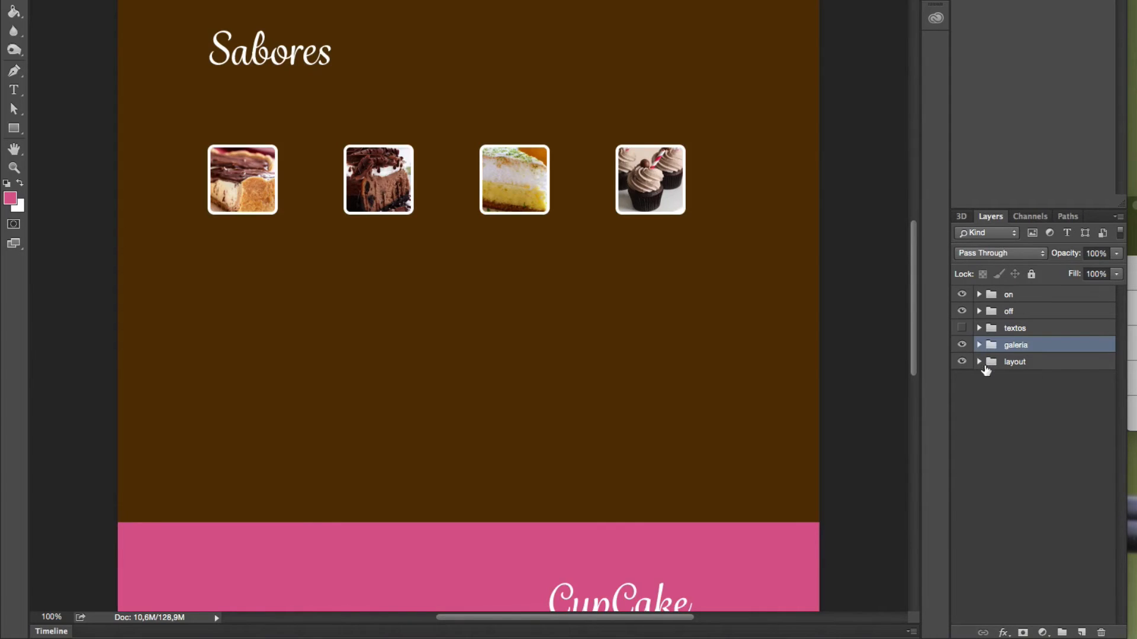
# Step: Expand the layout group and look through the page's images from the cover banner to the CupCake section
pyautogui.click(979, 362)
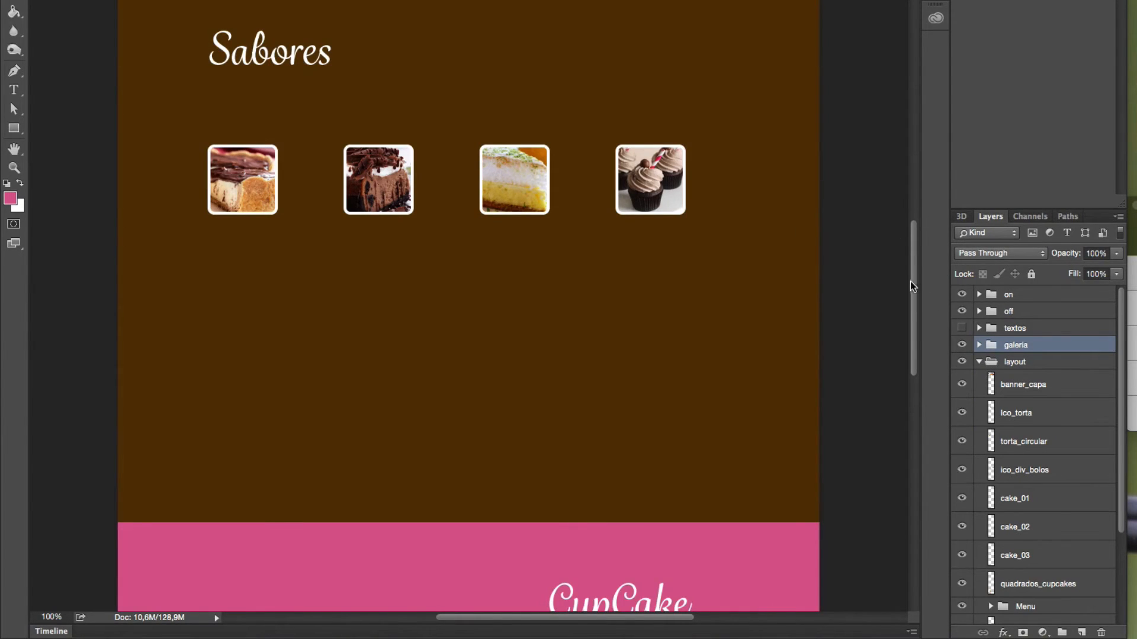
pyautogui.moveTo(913, 272); pyautogui.dragTo(916, 3)
pyautogui.moveTo(624, 174); pyautogui.dragTo(616, 182)
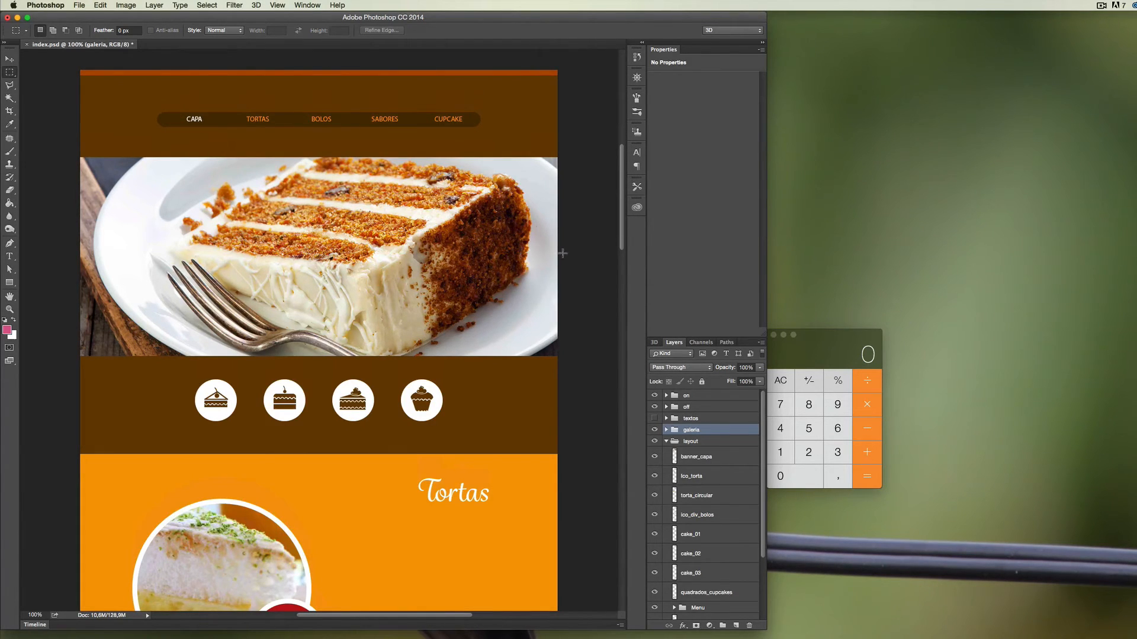
pyautogui.scroll(-15, 622, 231)
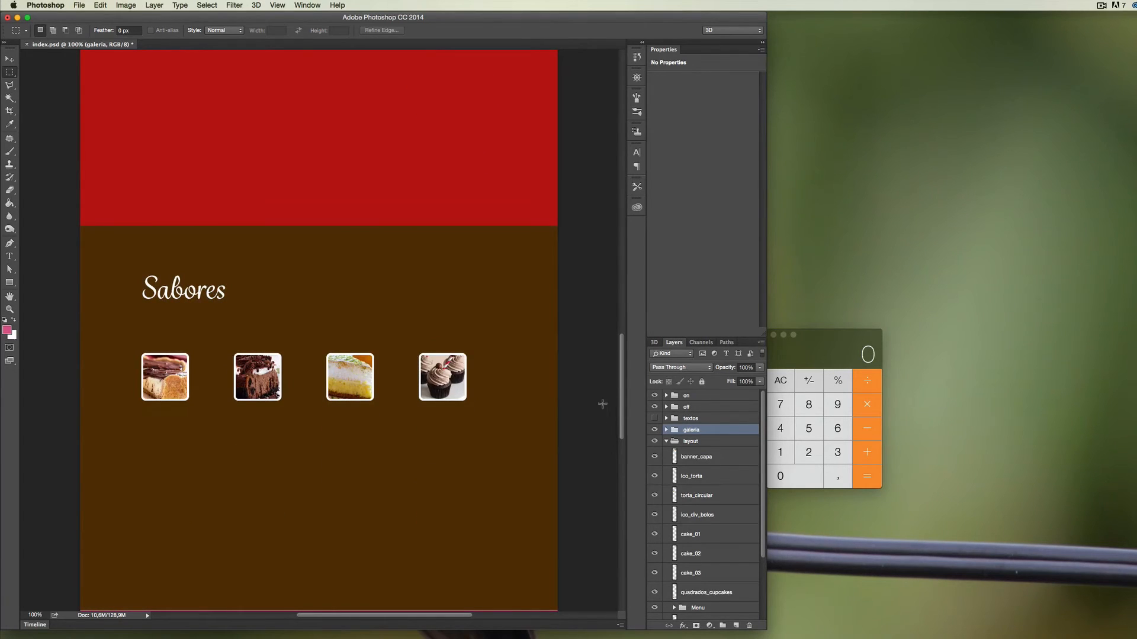
pyautogui.moveTo(620, 379); pyautogui.dragTo(604, 451)
pyautogui.scroll(-5, 605, 451)
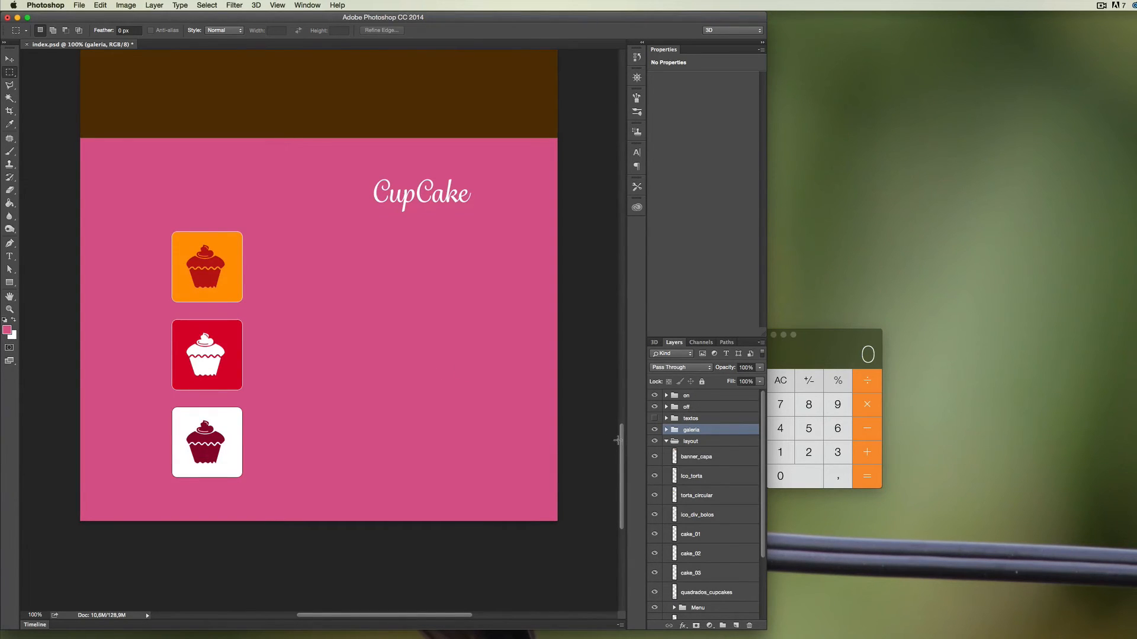
pyautogui.moveTo(622, 444); pyautogui.dragTo(639, 240)
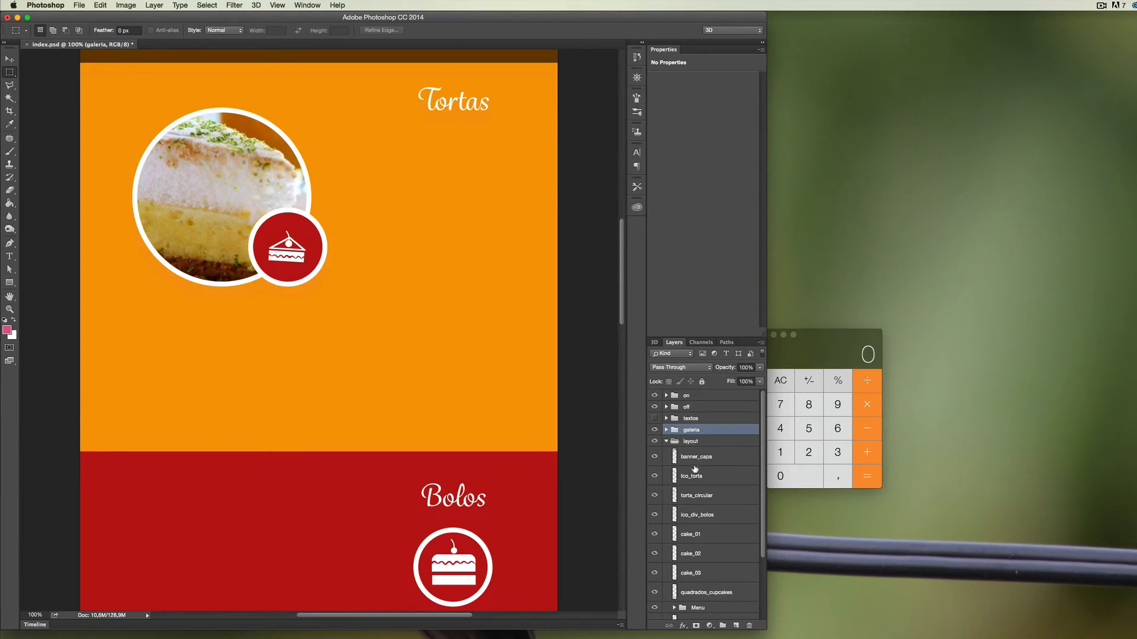
pyautogui.moveTo(619, 312); pyautogui.dragTo(627, 228)
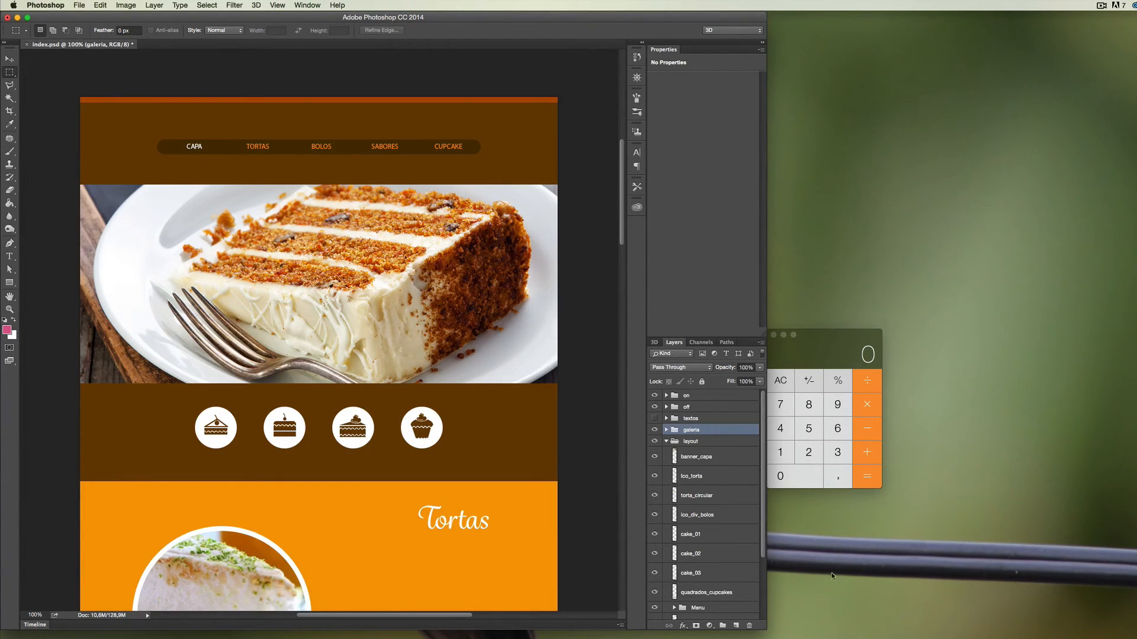
# Step: Switch to Finder, preview bolo_banner_01.jpg, bolo_banner_02.jpg and bolo_banner_03.png in the Layout_site folder, and minimize the window
pyautogui.click(1001, 632)
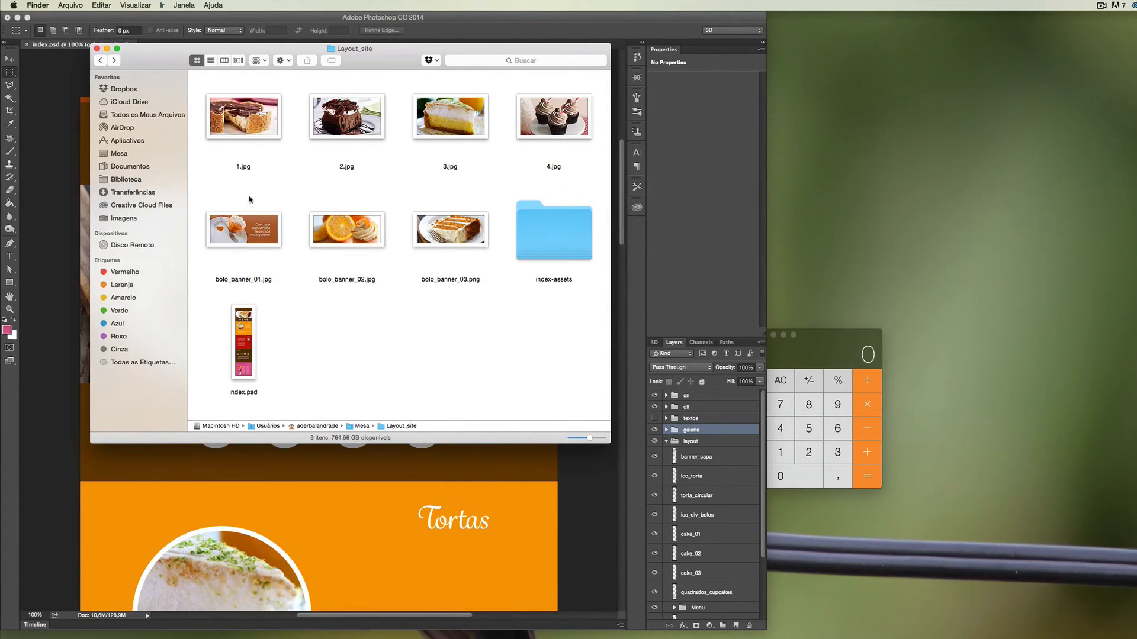
pyautogui.click(244, 231)
pyautogui.press('space')
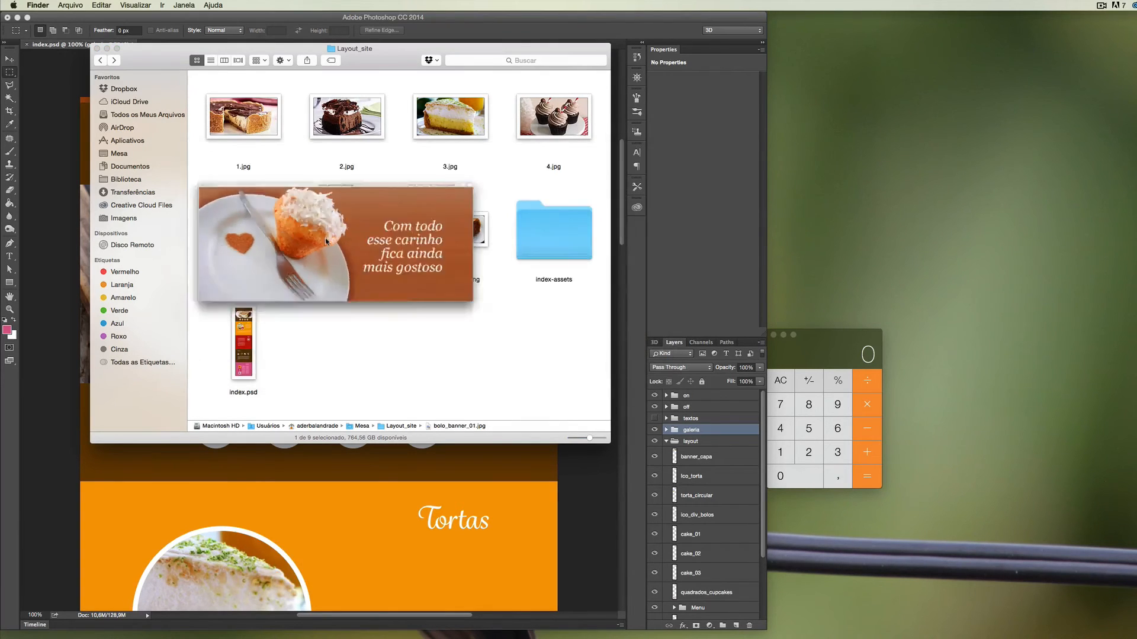
pyautogui.press('space')
pyautogui.click(354, 238)
pyautogui.press('space')
pyautogui.press('space')
pyautogui.click(440, 244)
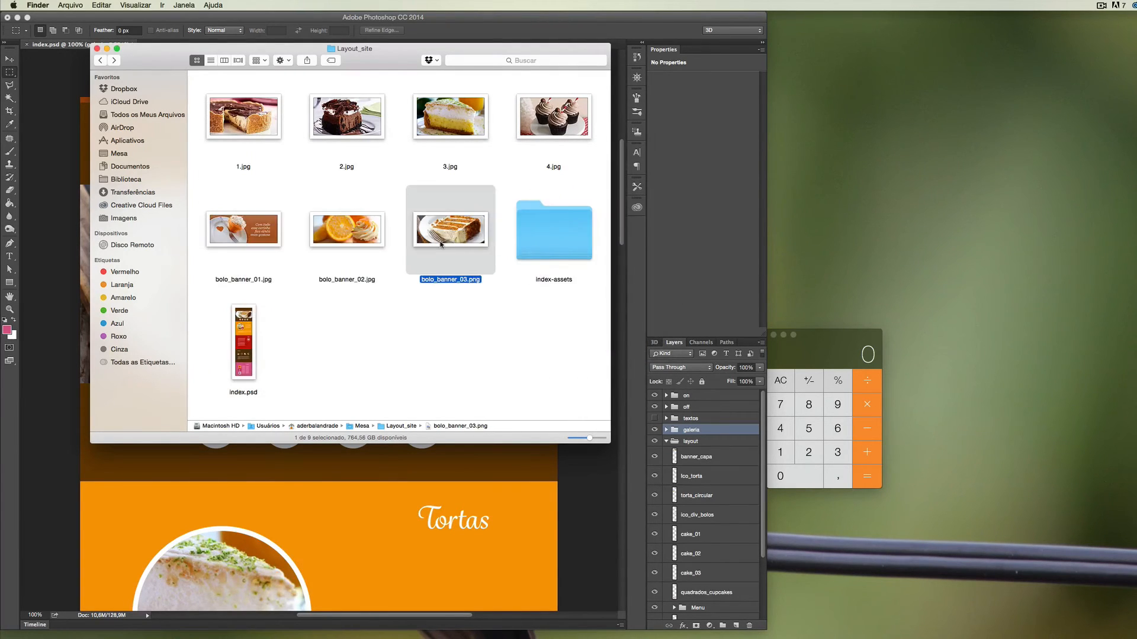
pyautogui.press('space')
pyautogui.press('space')
pyautogui.click(108, 50)
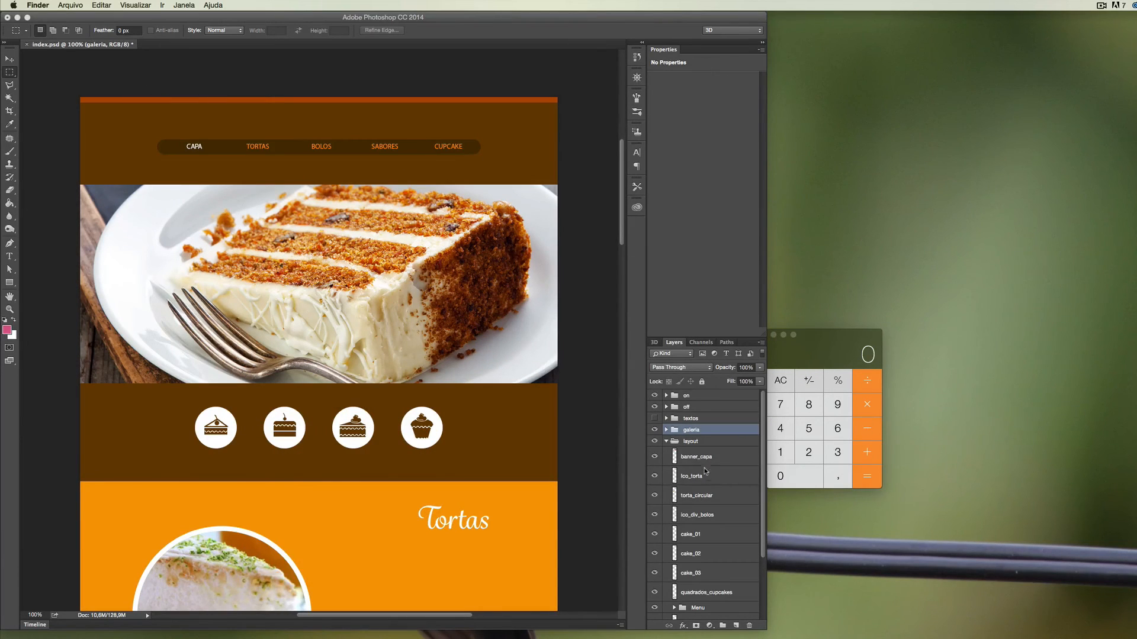
# Step: Show the Tortas section of the page and rename its icon layer in the layout group to Ico_torta.png
pyautogui.click(692, 457)
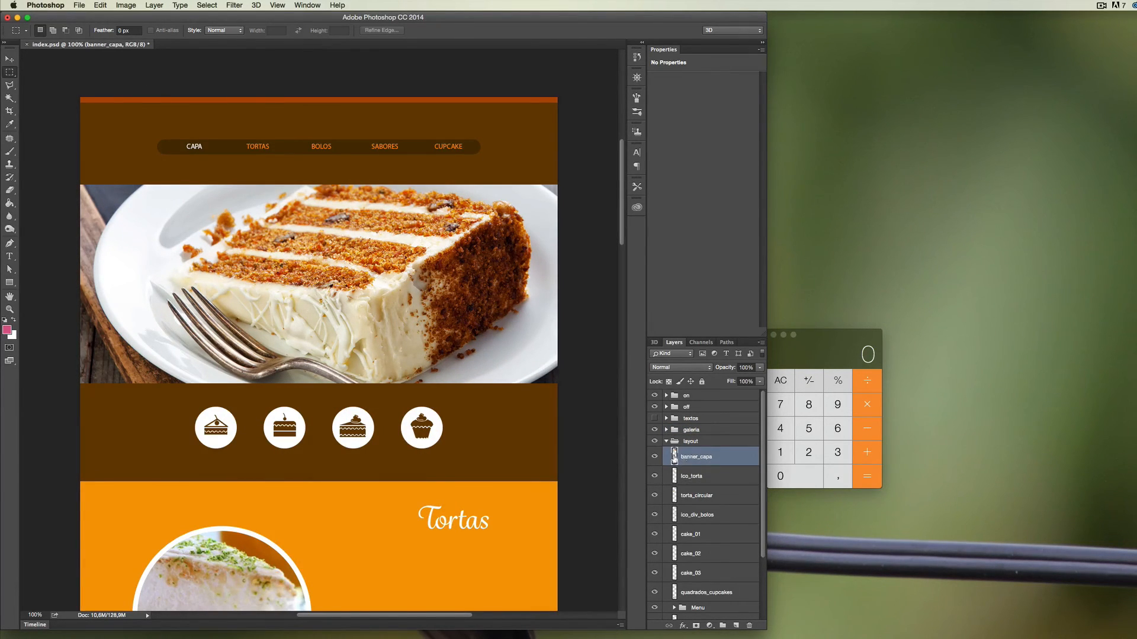
pyautogui.click(689, 480)
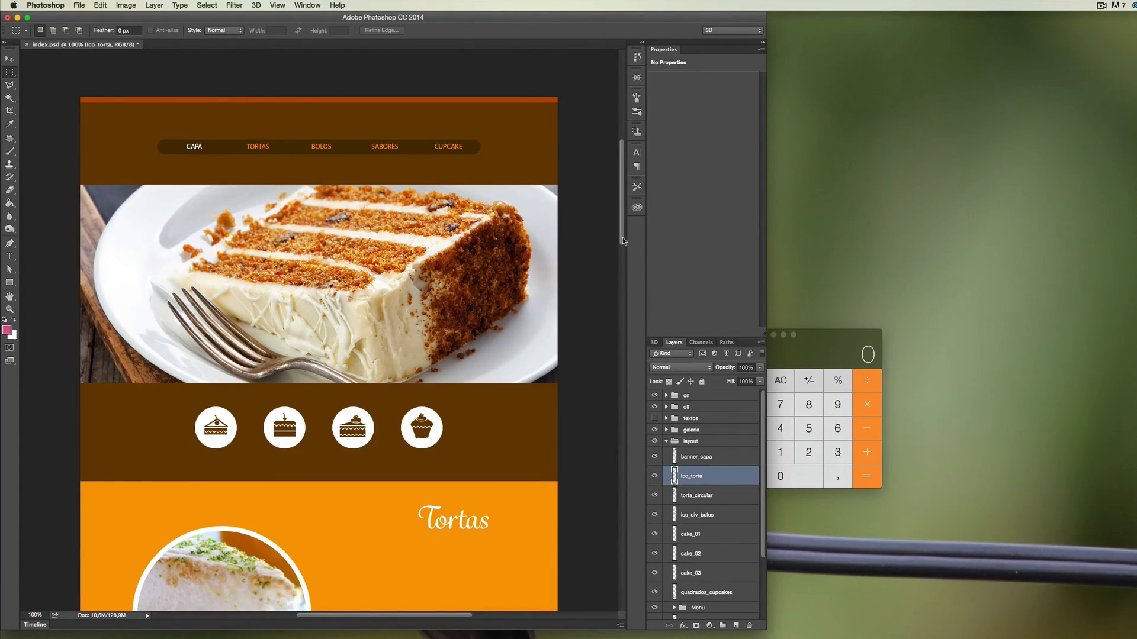
pyautogui.moveTo(622, 238); pyautogui.dragTo(622, 298)
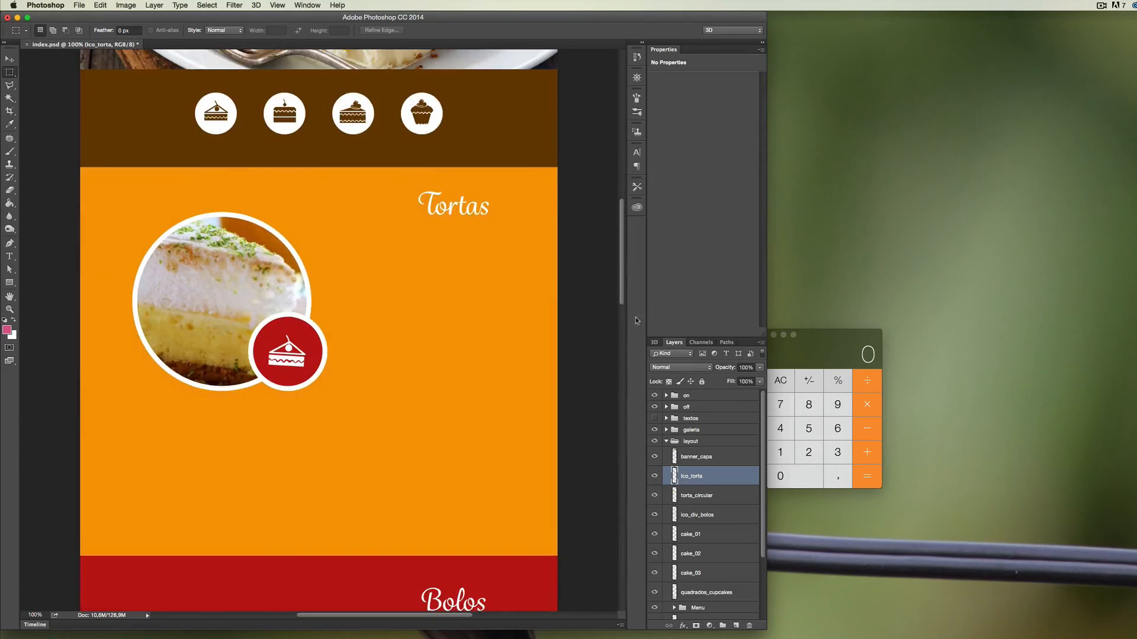
pyautogui.doubleClick(693, 476)
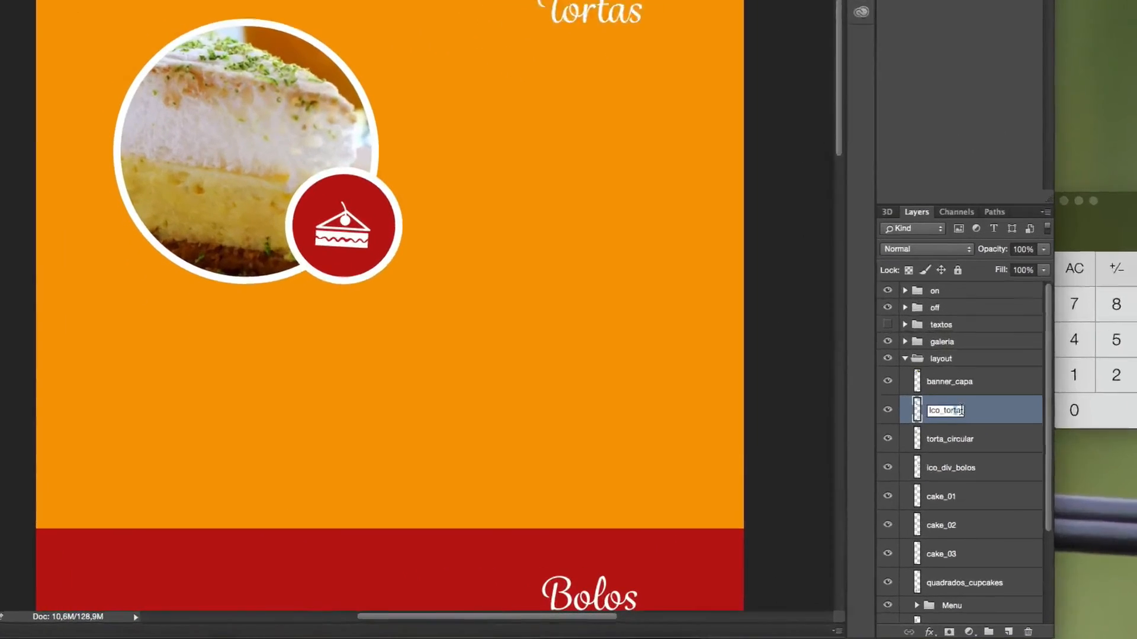
pyautogui.write('.png')
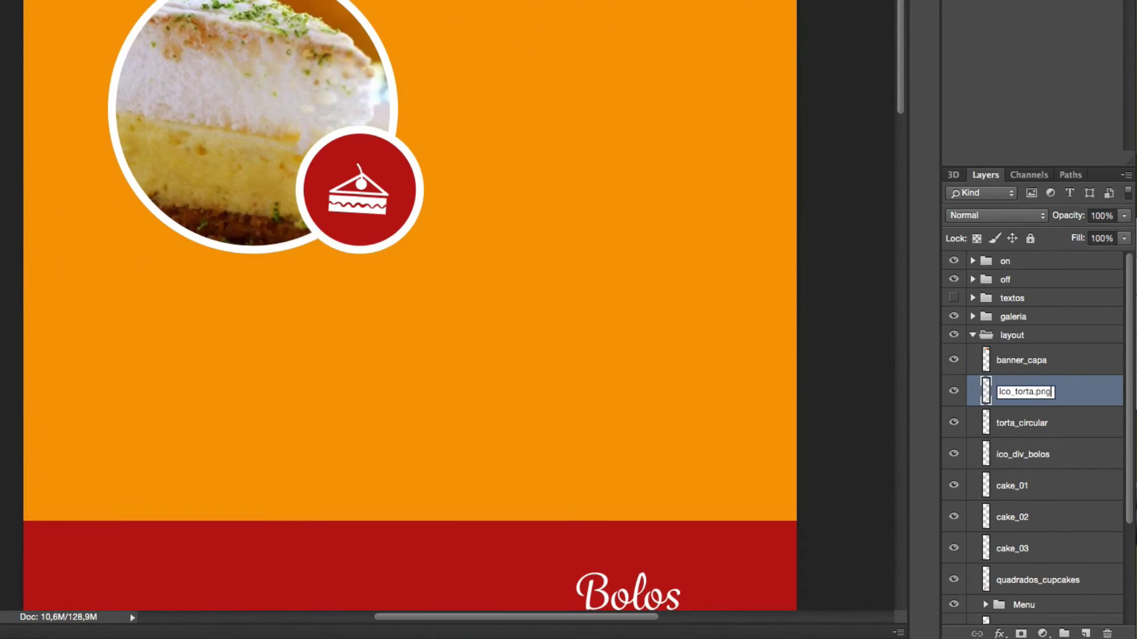
pyautogui.press('Return')
# Step: Rename the layout group's round tart image layer to torta_circular.png and the Bolos icon layer to ico_div_bolos.png
pyautogui.doubleClick(1026, 423)
pyautogui.press('Right')
pyautogui.write('.png')
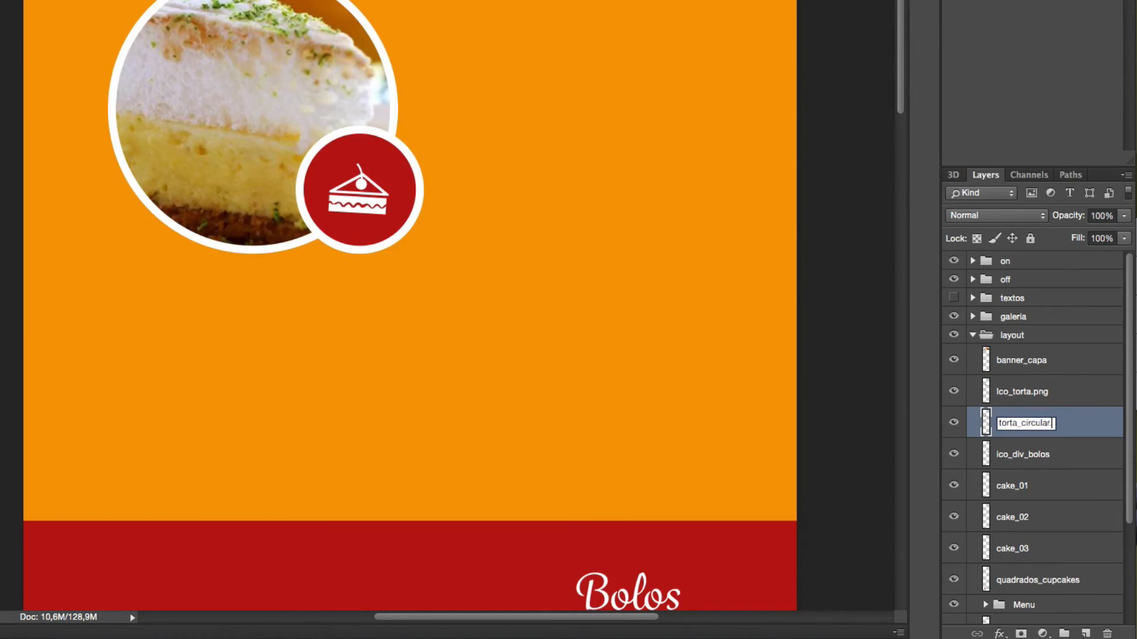
pyautogui.press('Return')
pyautogui.doubleClick(1042, 455)
pyautogui.press('Right')
pyautogui.write('.png')
pyautogui.press('Return')
# Step: Rename the three cake layers in the layout group to cake_01.png, cake_02.png and cake_03.png
pyautogui.doubleClick(1020, 486)
pyautogui.press('Right')
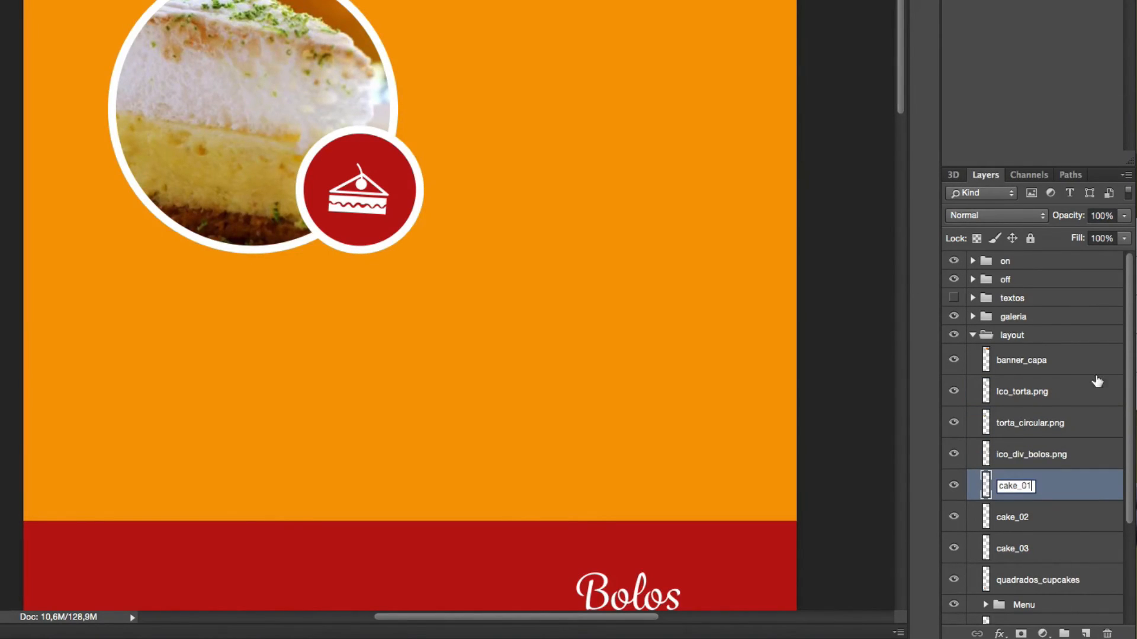
pyautogui.write('.png')
pyautogui.press('Return')
pyautogui.doubleClick(1016, 516)
pyautogui.press('Right')
pyautogui.write('.png')
pyautogui.press('Return')
pyautogui.doubleClick(1011, 548)
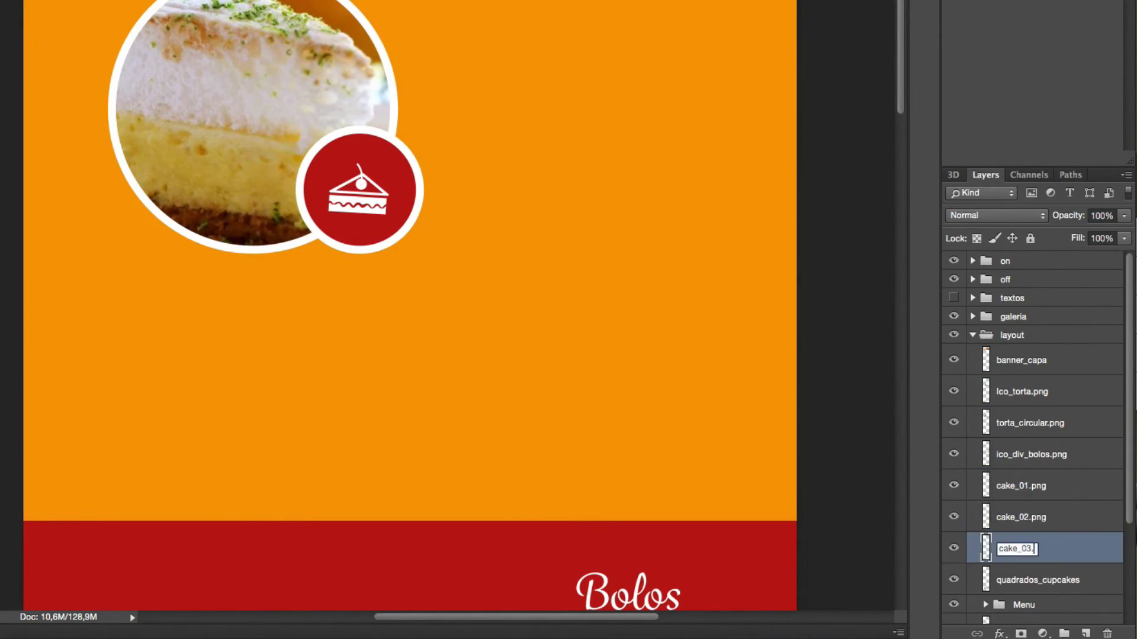
pyautogui.press('Right')
pyautogui.write('.png')
pyautogui.press('Return')
# Step: Rename the quadrados_cupcakes layer to quadrados_cupcakes.png
pyautogui.scroll(-3, 1125, 577)
pyautogui.scroll(-1, 1125, 578)
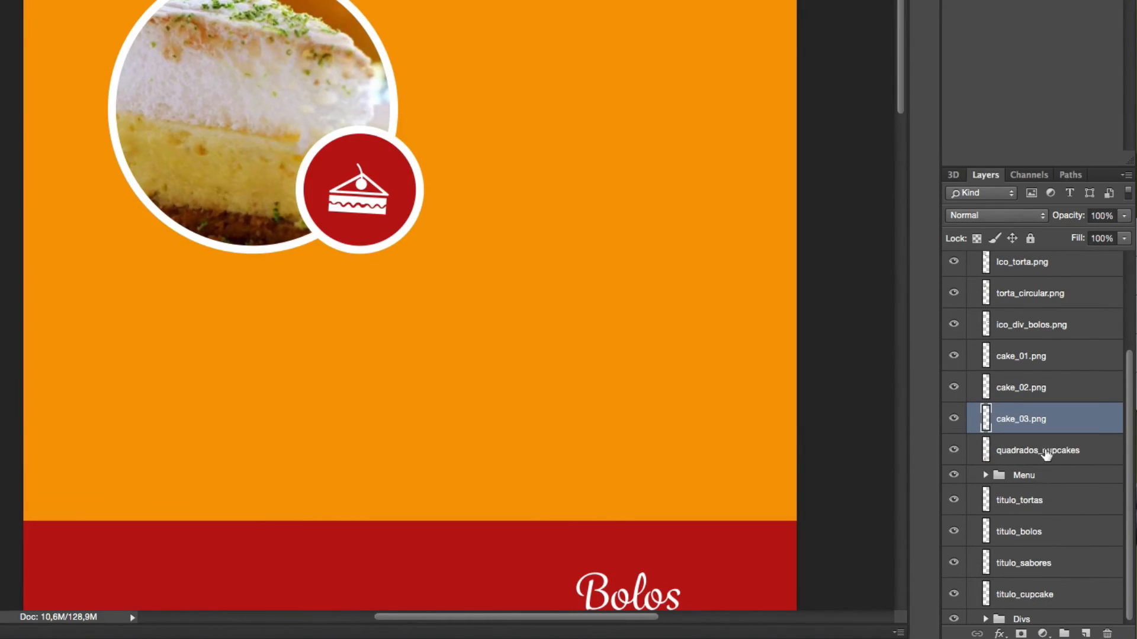
pyautogui.click(1046, 456)
pyautogui.doubleClick(1078, 451)
pyautogui.press('Right')
pyautogui.write('.png')
pyautogui.press('Return')
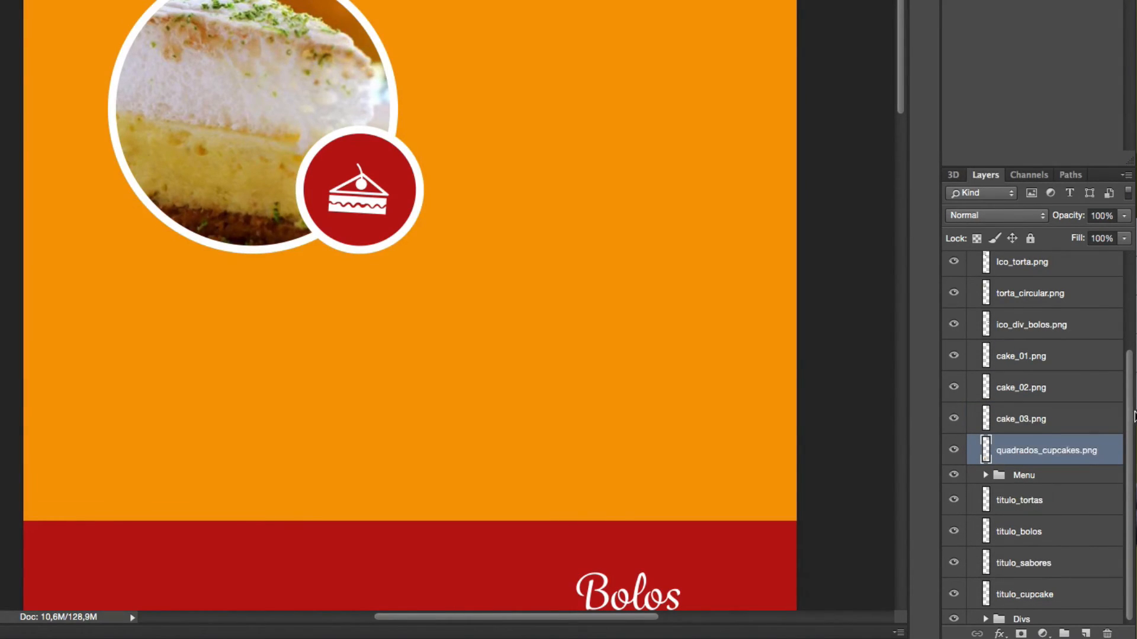
# Step: Rename the Tortas and Bolos title layers to titulo_tortas.png and titulo_bolos.png
pyautogui.scroll(-1, 1030, 498)
pyautogui.doubleClick(1030, 497)
pyautogui.press('Right')
pyautogui.write('.png')
pyautogui.press('Tab')
pyautogui.press('Right')
pyautogui.write('.png')
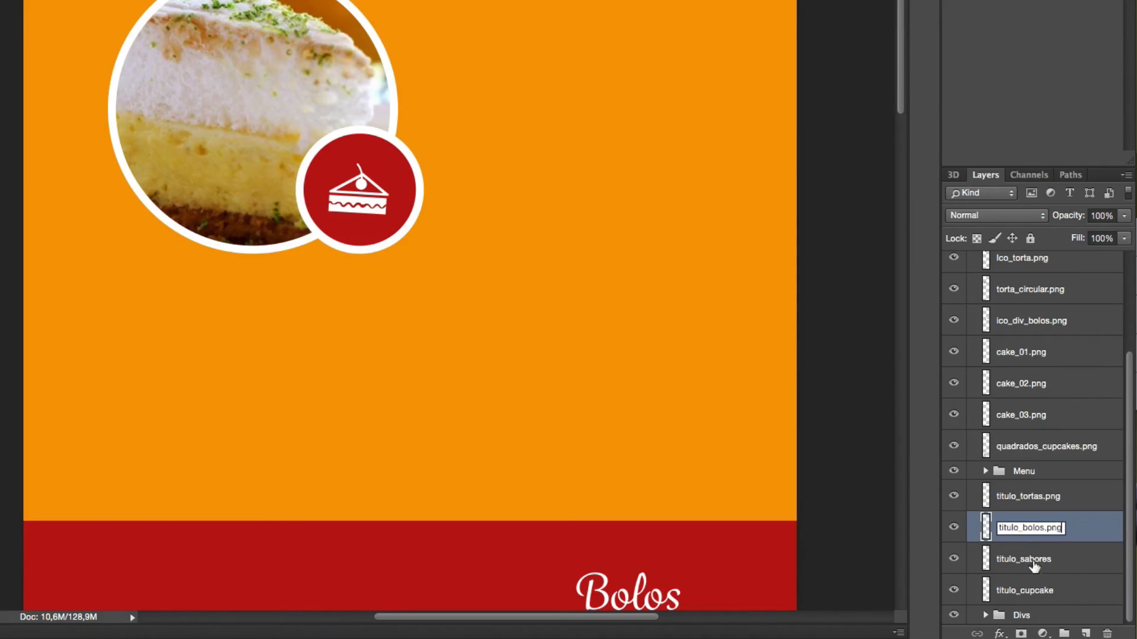
pyautogui.press('Tab')
# Step: Rename the last two title layers to titulo_sabores.png and titulo_cupcake.png
pyautogui.press('Right')
pyautogui.write('.png')
pyautogui.press('Tab')
pyautogui.press('Right')
pyautogui.write('.png')
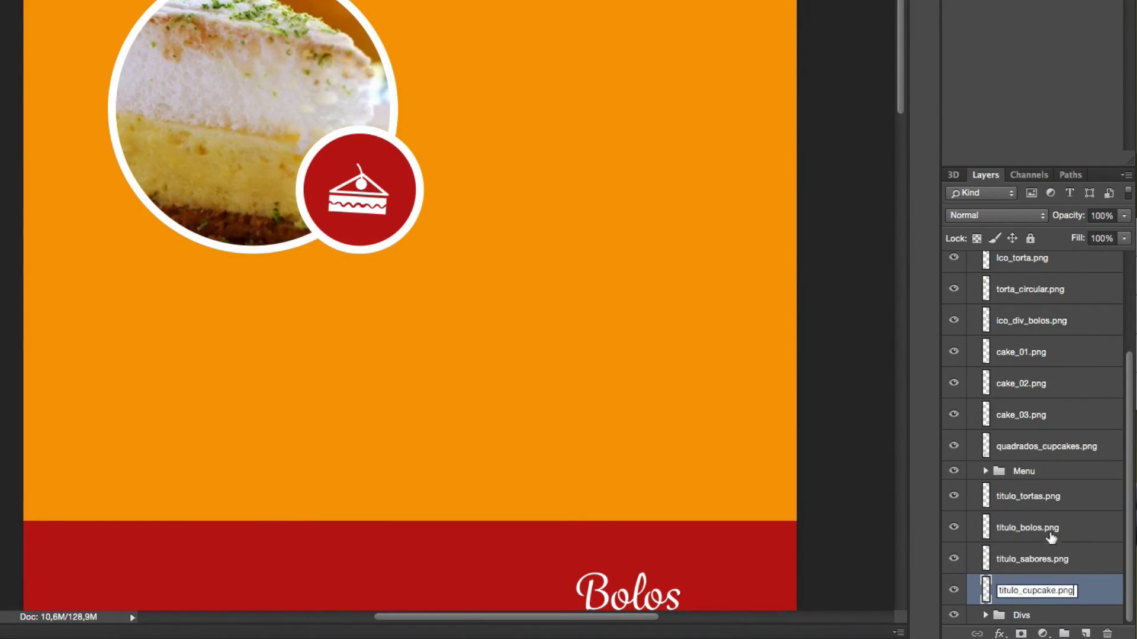
pyautogui.press('Return')
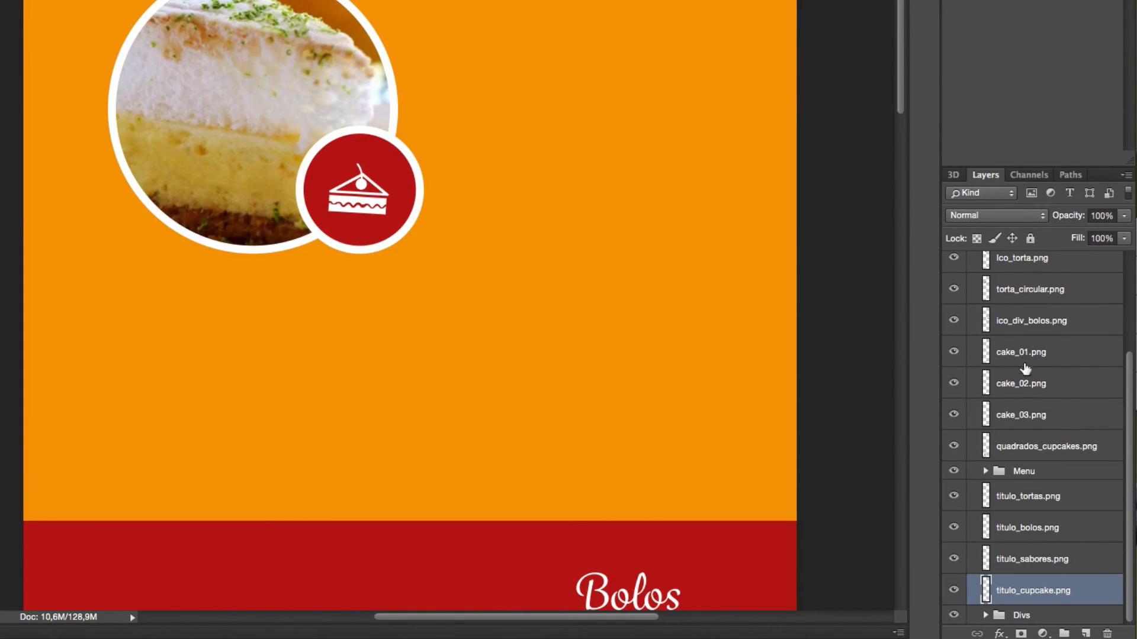
# Step: Expand the galeria group to review its renamed thumbnail layers, and toggle the Generate Image Assets option
pyautogui.moveTo(1127, 385); pyautogui.dragTo(1128, 259)
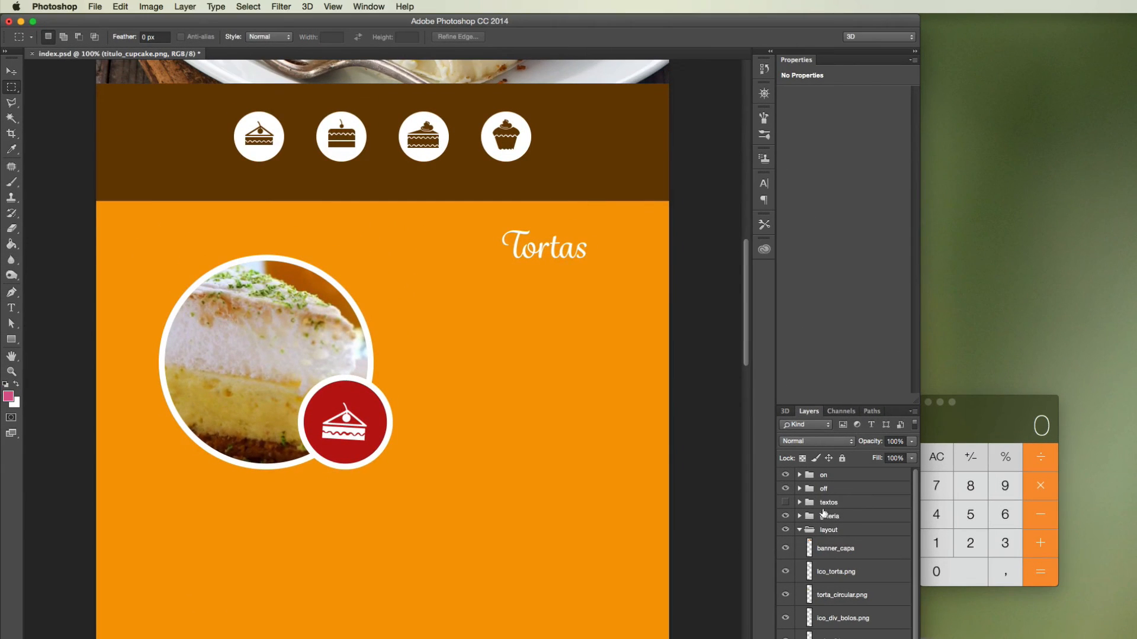
pyautogui.click(799, 517)
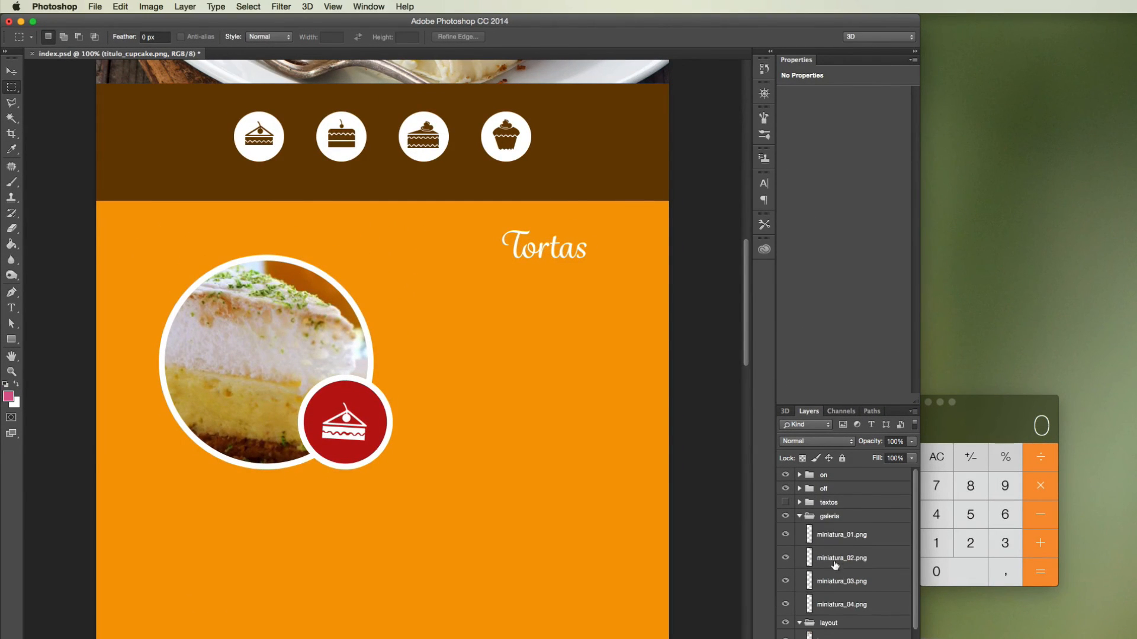
pyautogui.click(94, 7)
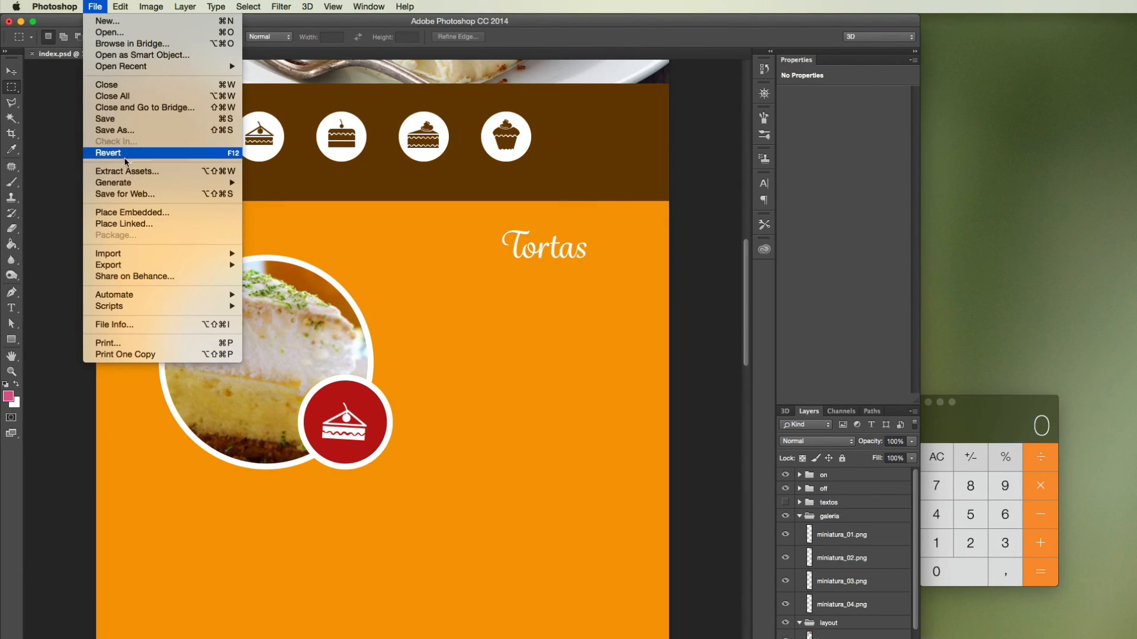
pyautogui.moveTo(142, 183)
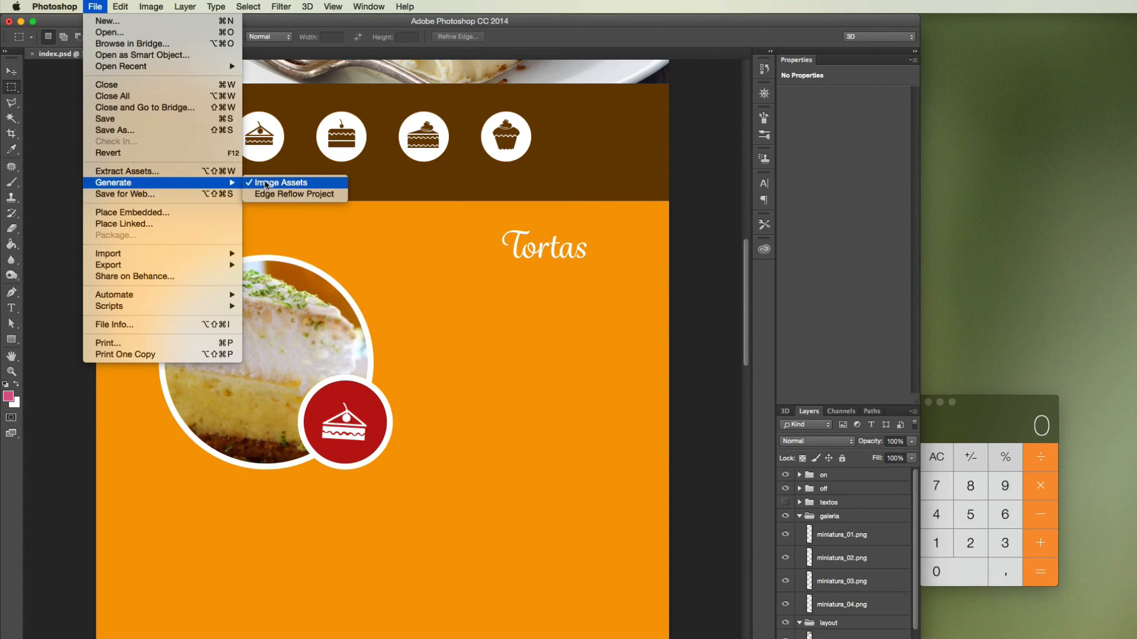
pyautogui.click(299, 186)
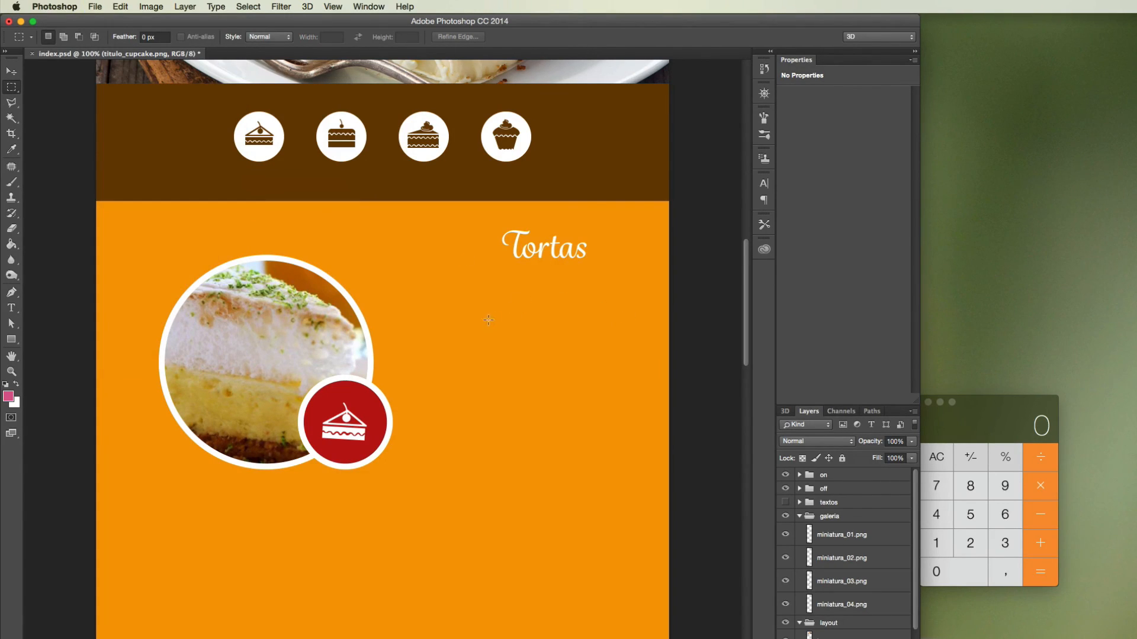
# Step: Switch to Finder and open the index-assets folder inside Layout_site to check the exported PNG files
pyautogui.press('super+Tab')
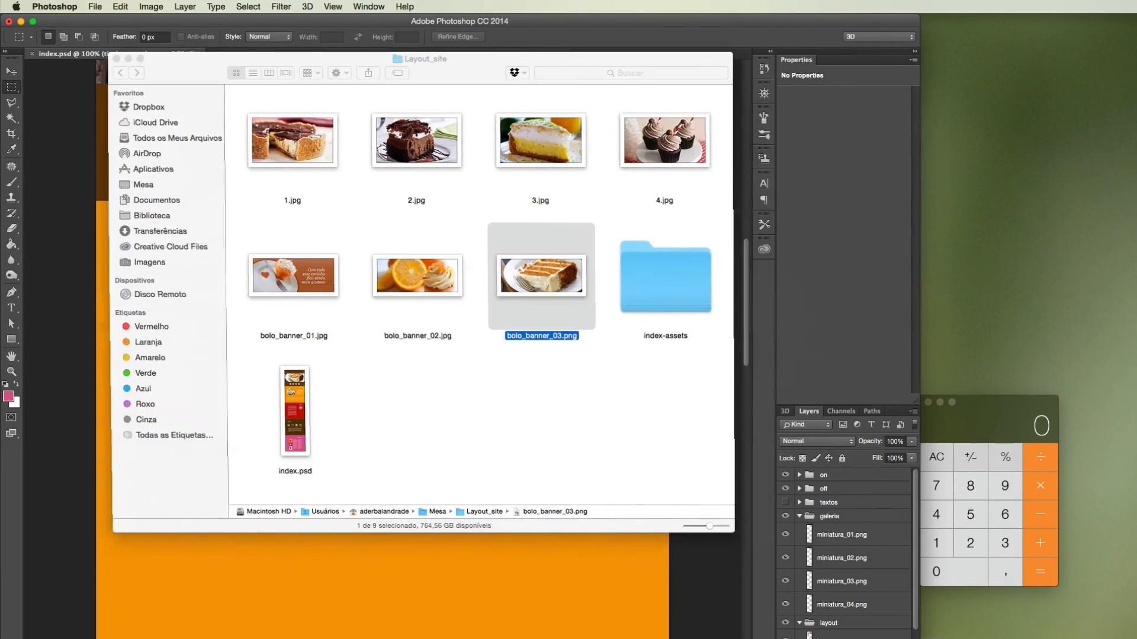
pyautogui.doubleClick(649, 284)
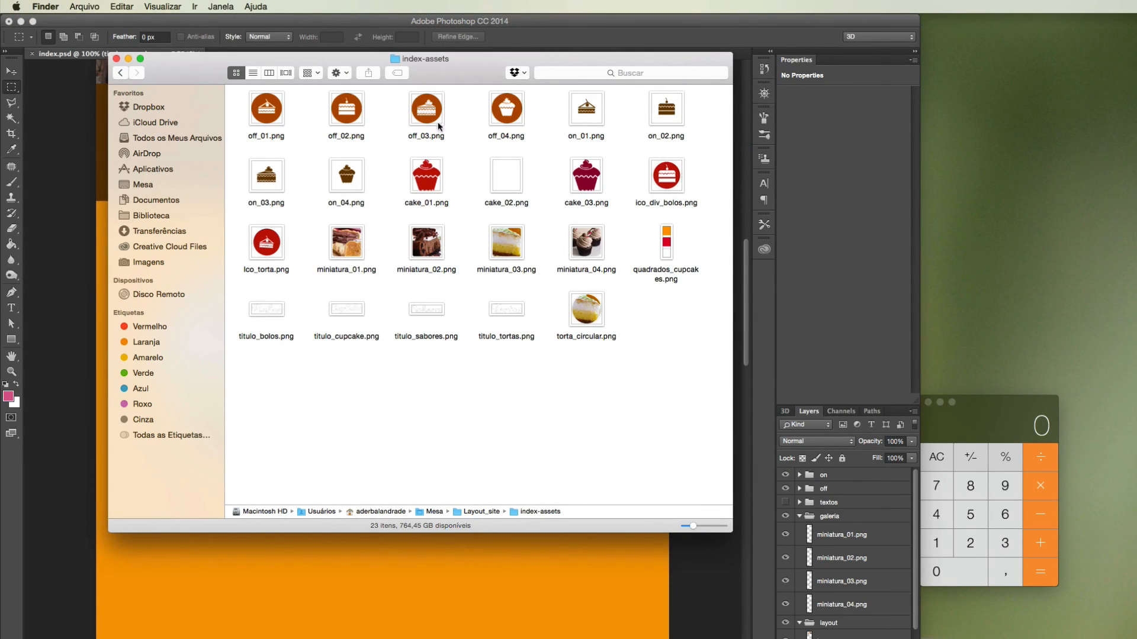